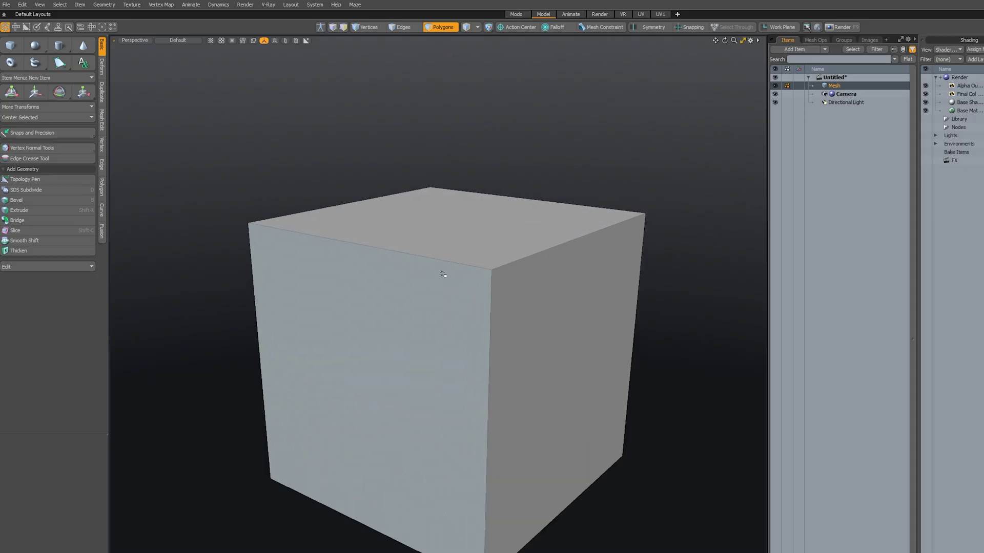
Orbit around Modo's default cube and switch to polygon selection mode.
{"action": "left_click_drag", "start_coordinate": [445, 277], "coordinate": [475, 316], "text": "alt"}
{"action": "key", "text": "3"}
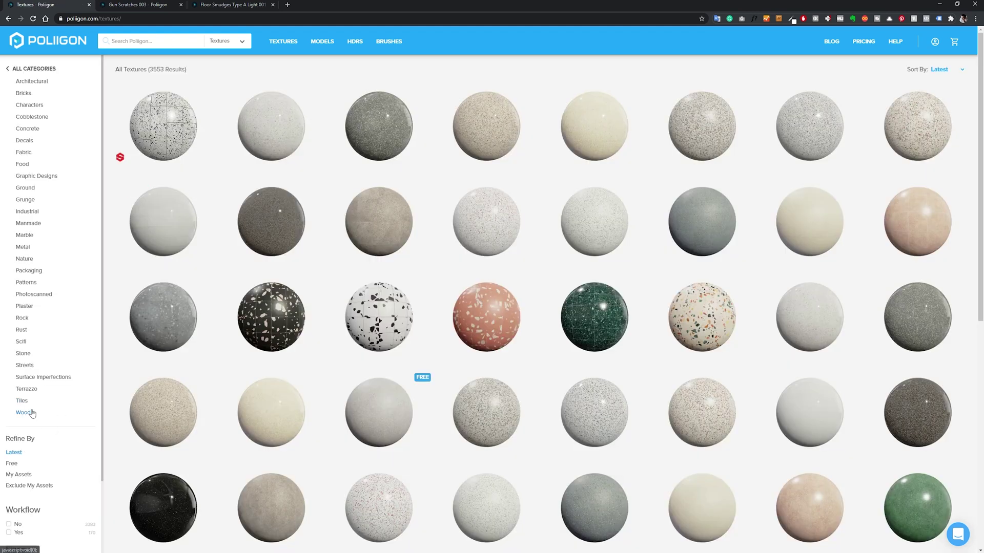
Filter the Poliigon texture library to the Wood category.
{"action": "left_click", "coordinate": [29, 412]}
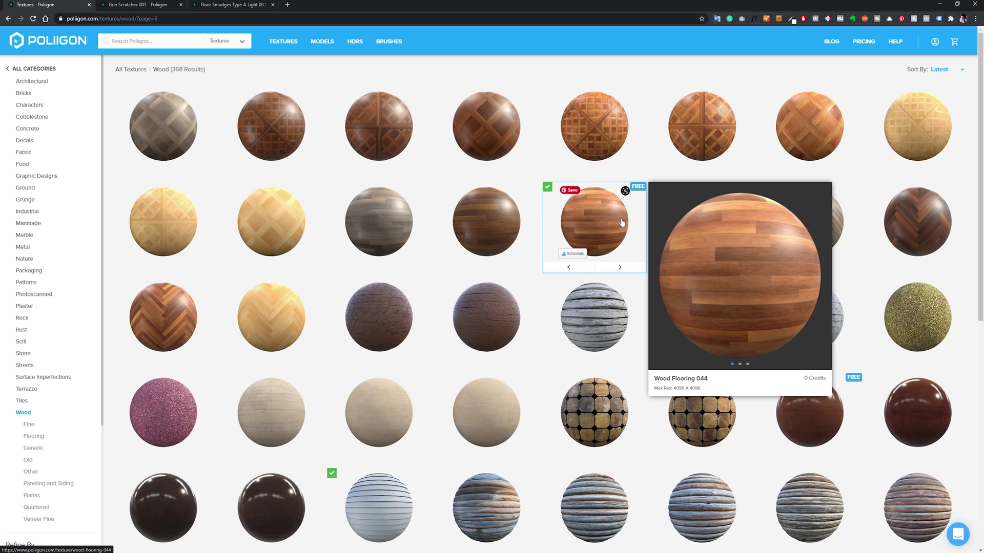
Set Wood Flooring 044 to 3K with only Diffuse, Gloss and Normals maps, then list Surface Imperfections.
{"action": "left_click", "coordinate": [582, 209]}
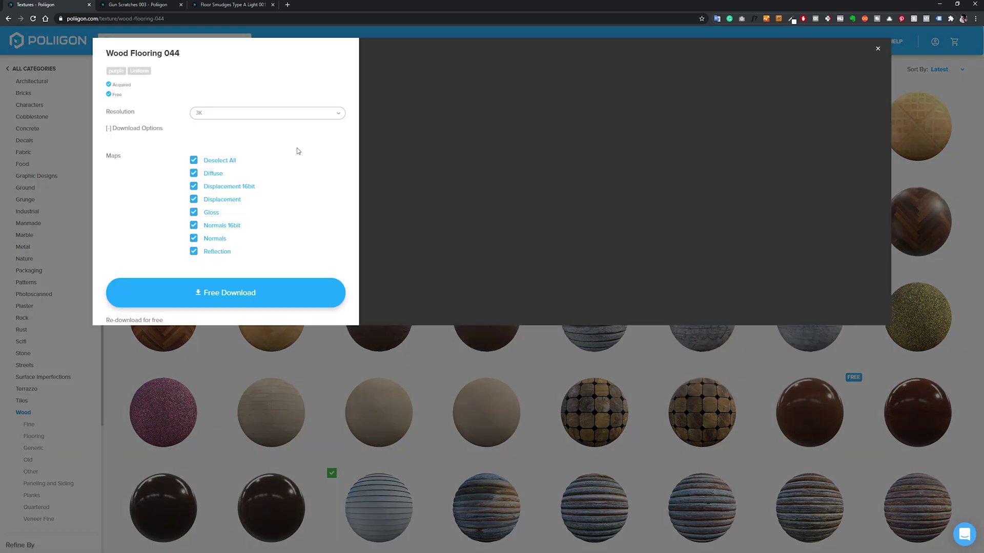
{"action": "left_click", "coordinate": [270, 112]}
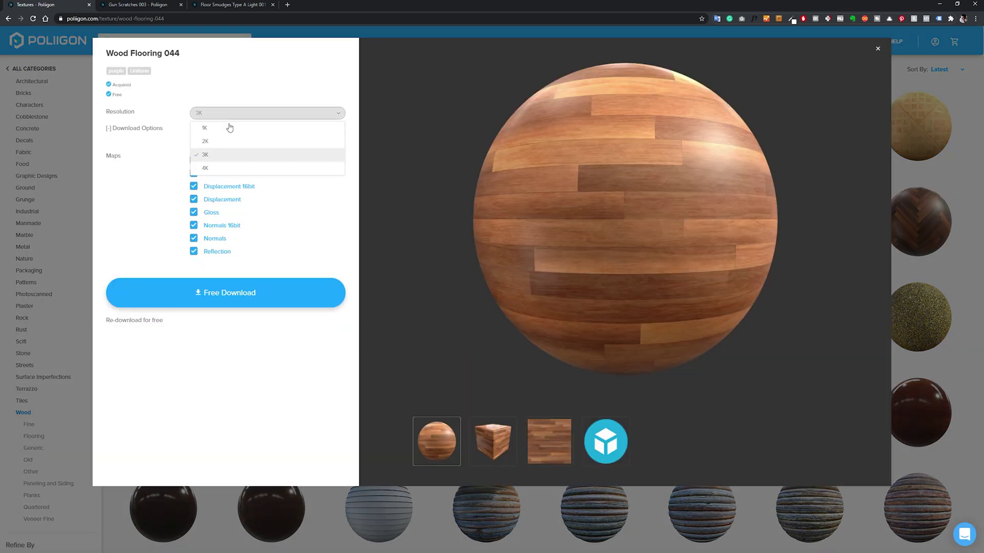
{"action": "left_click", "coordinate": [266, 114]}
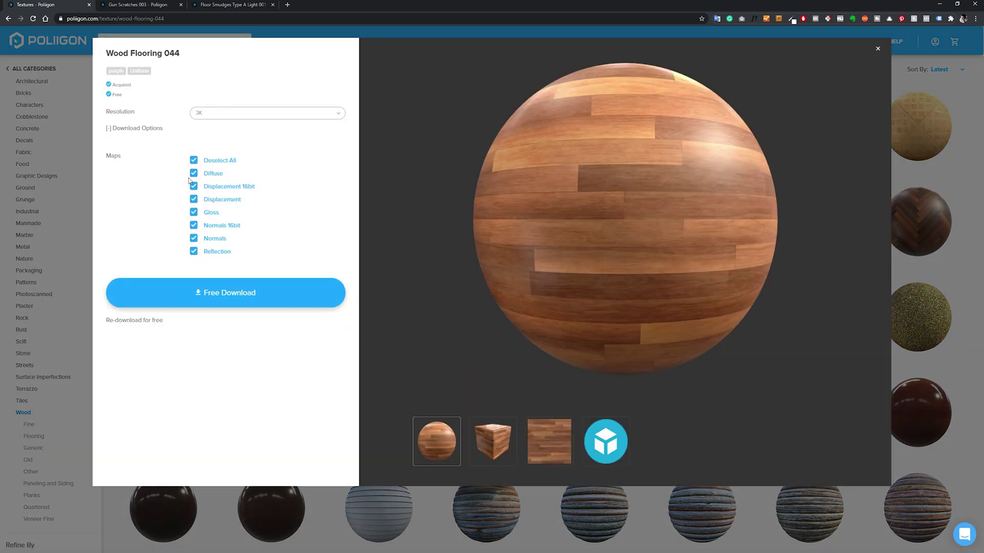
{"action": "left_click", "coordinate": [194, 161]}
{"action": "left_click", "coordinate": [194, 173]}
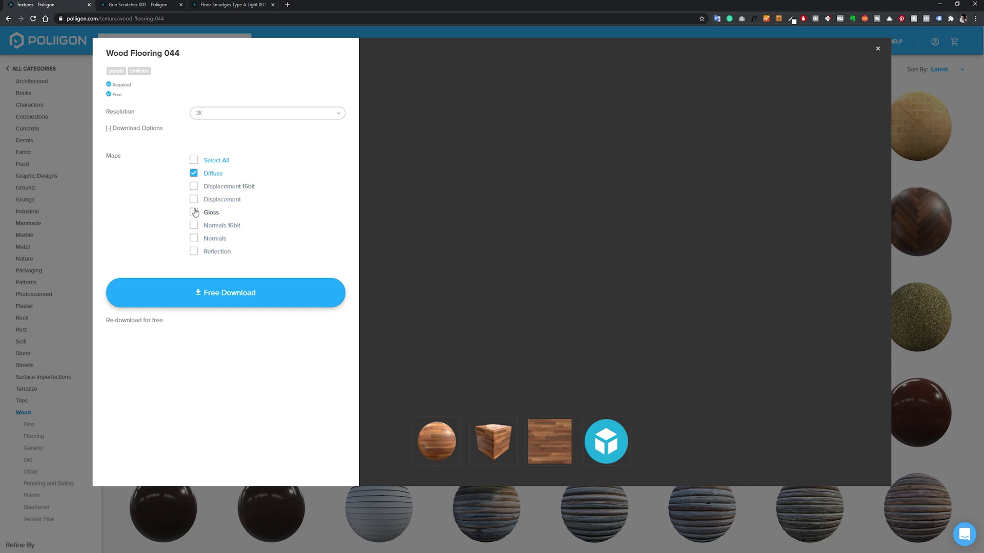
{"action": "left_click", "coordinate": [193, 212]}
{"action": "left_click", "coordinate": [193, 239]}
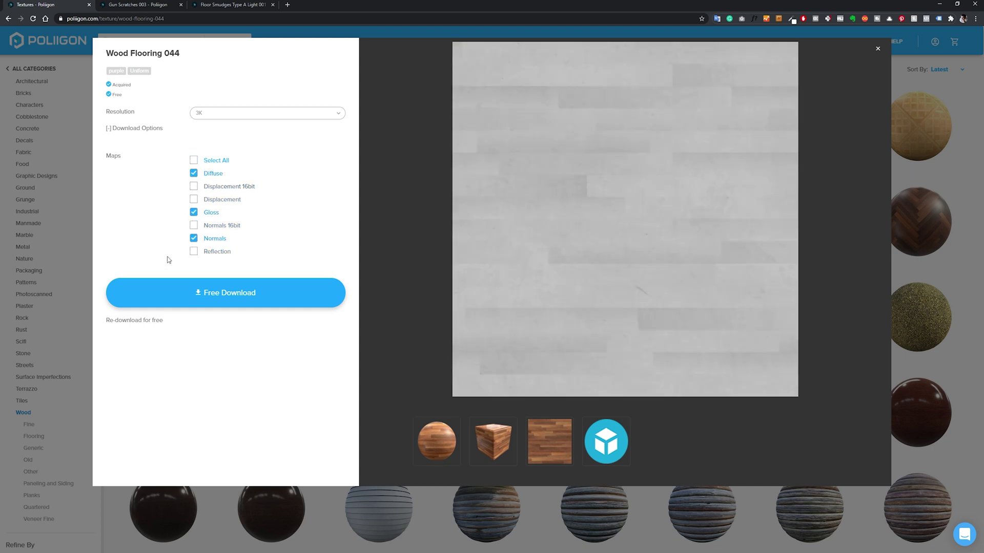
{"action": "left_click", "coordinate": [72, 435]}
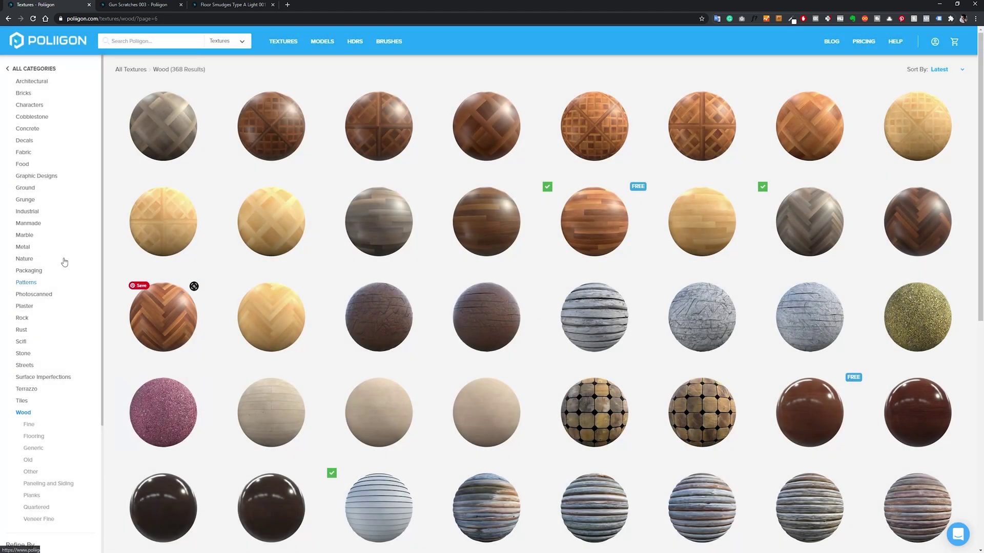
{"action": "left_click", "coordinate": [55, 379]}
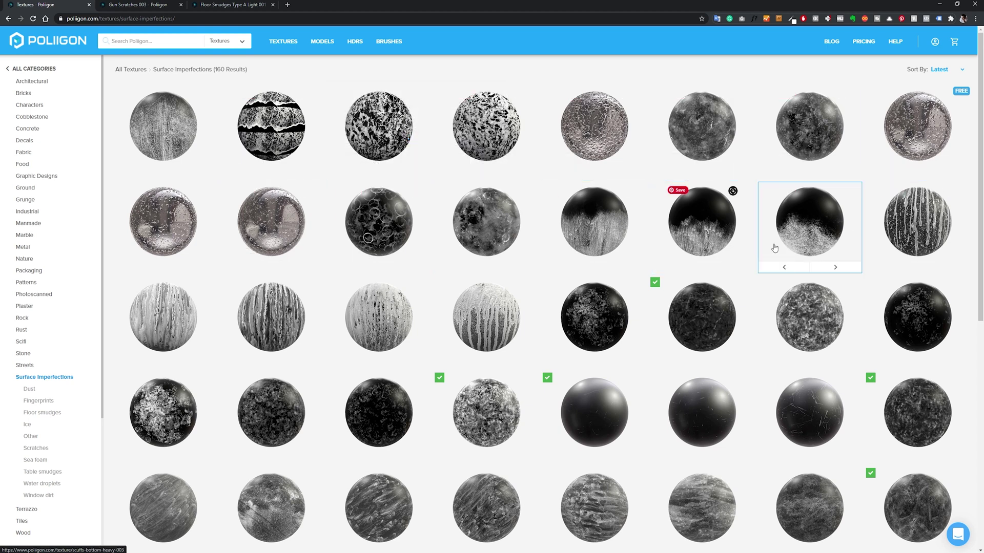
Browse the Surface Imperfections results through pages 2 and 3.
{"action": "scroll", "coordinate": [774, 247], "scroll_direction": "down", "scroll_amount": 8}
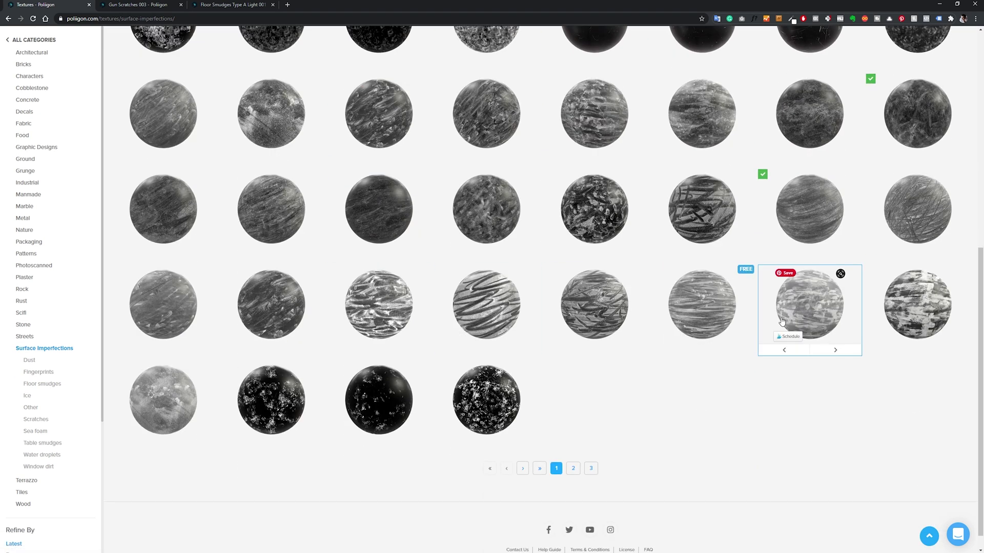
{"action": "mouse_move", "coordinate": [706, 302]}
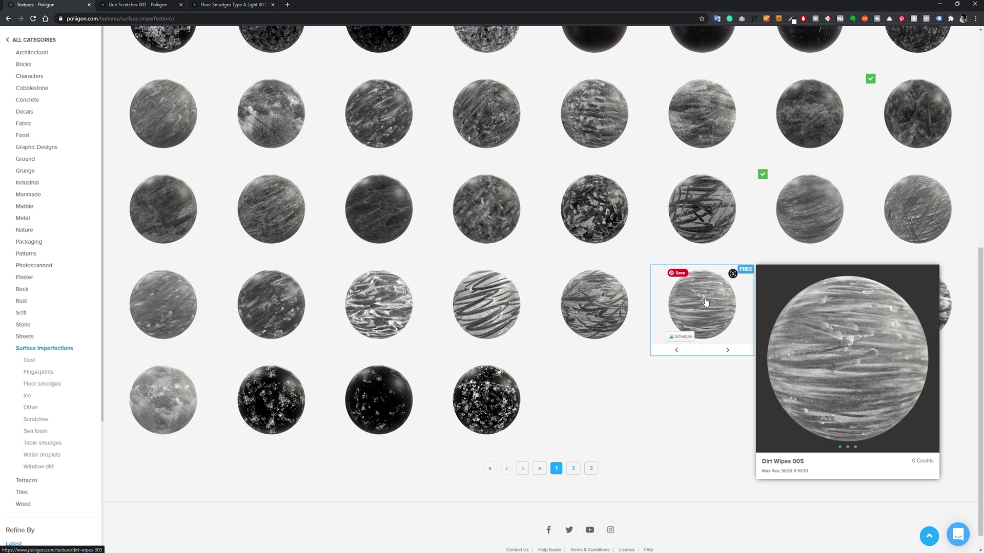
{"action": "left_click", "coordinate": [573, 468]}
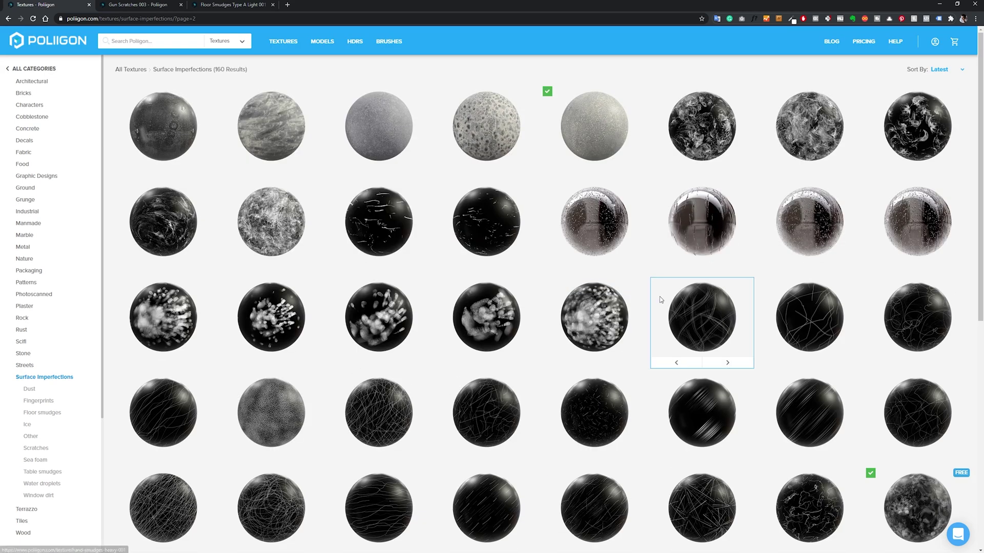
{"action": "scroll", "coordinate": [661, 302], "scroll_direction": "down", "scroll_amount": 6}
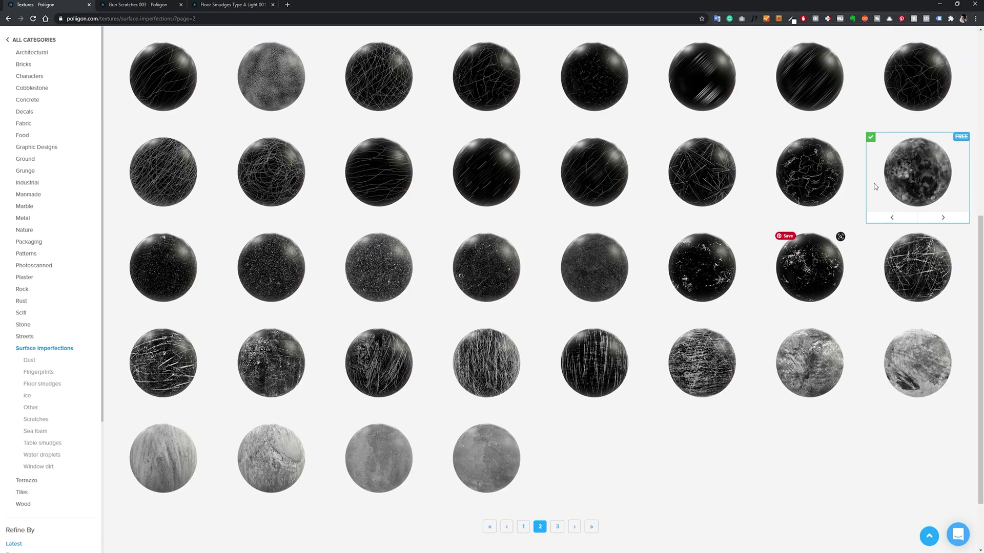
{"action": "mouse_move", "coordinate": [898, 186]}
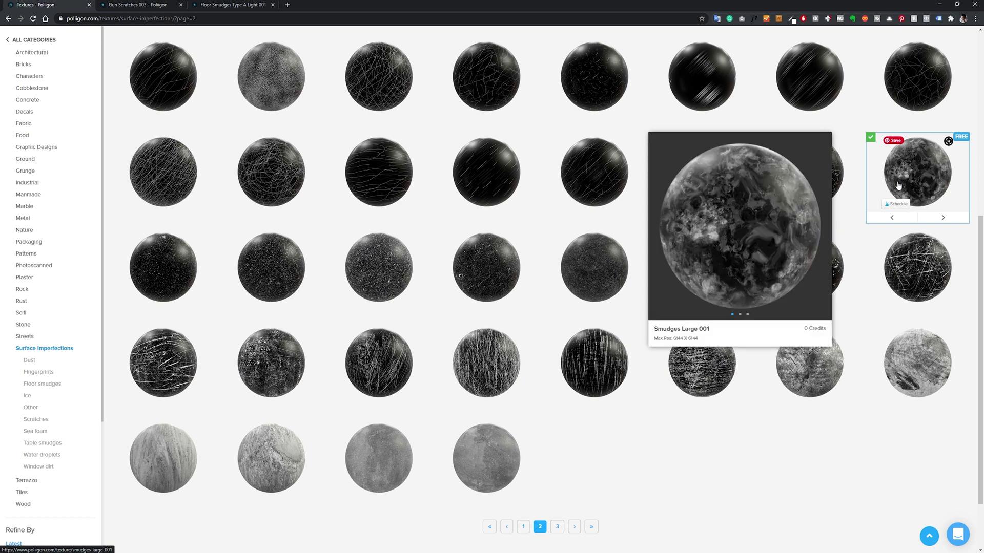
{"action": "scroll", "coordinate": [871, 256], "scroll_direction": "down", "scroll_amount": 3}
{"action": "left_click", "coordinate": [556, 449]}
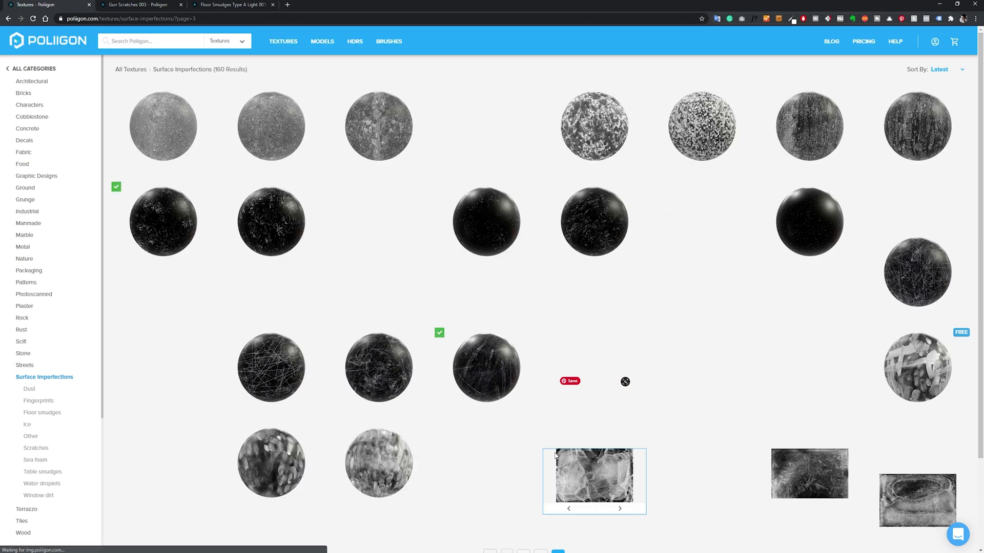
Scroll back up the results and switch to the Gun Scratches 003 page.
{"action": "scroll", "coordinate": [561, 451], "scroll_direction": "down", "scroll_amount": 4}
{"action": "scroll", "coordinate": [547, 387], "scroll_direction": "up", "scroll_amount": 2}
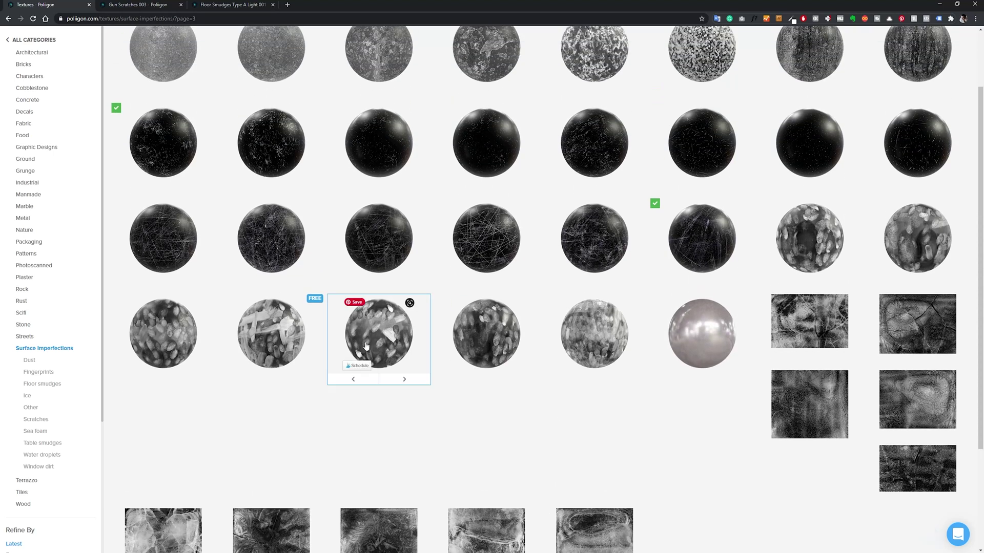
{"action": "mouse_move", "coordinate": [283, 329]}
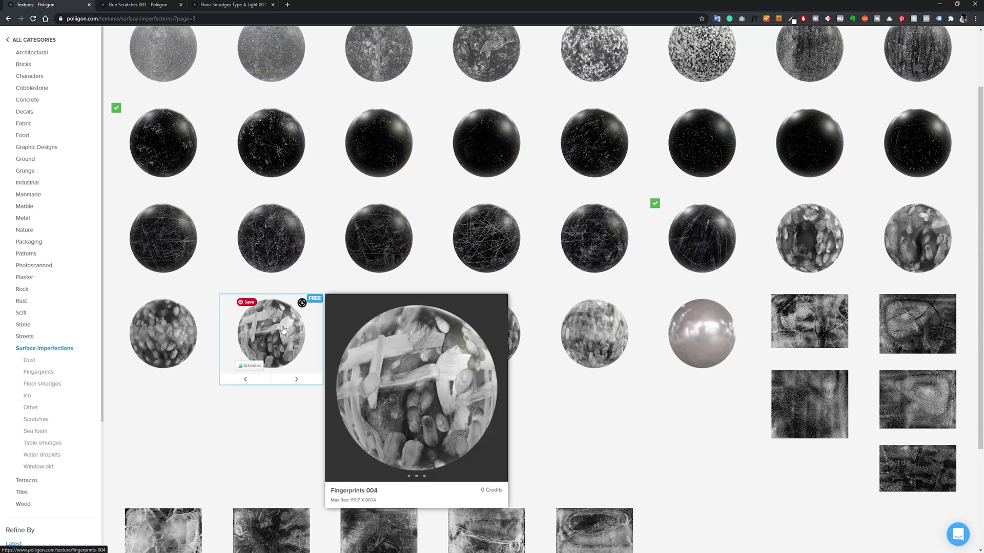
{"action": "scroll", "coordinate": [283, 329], "scroll_direction": "up", "scroll_amount": 2}
{"action": "left_click", "coordinate": [137, 4]}
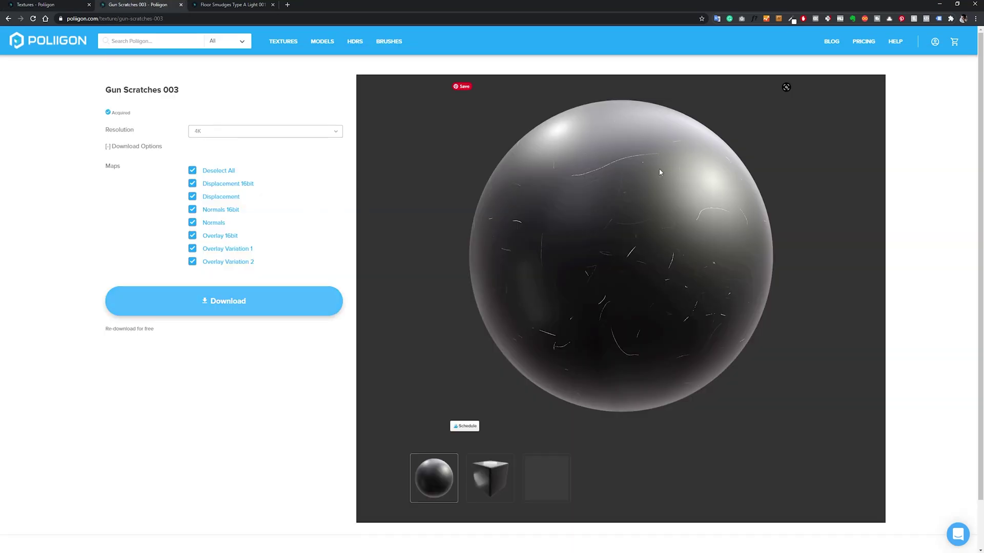
Go to the Floor Smudges Type A Light 001 page, then compare the Photoshop GLOSS and NRM maps, ending on GLOSS.
{"action": "key", "text": "ctrl+Tab"}
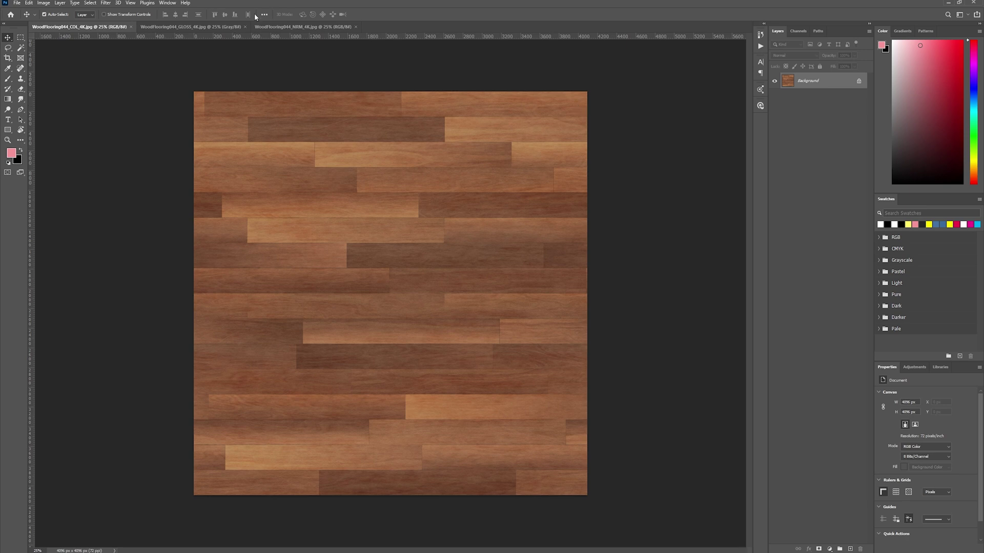
{"action": "left_click", "coordinate": [211, 29]}
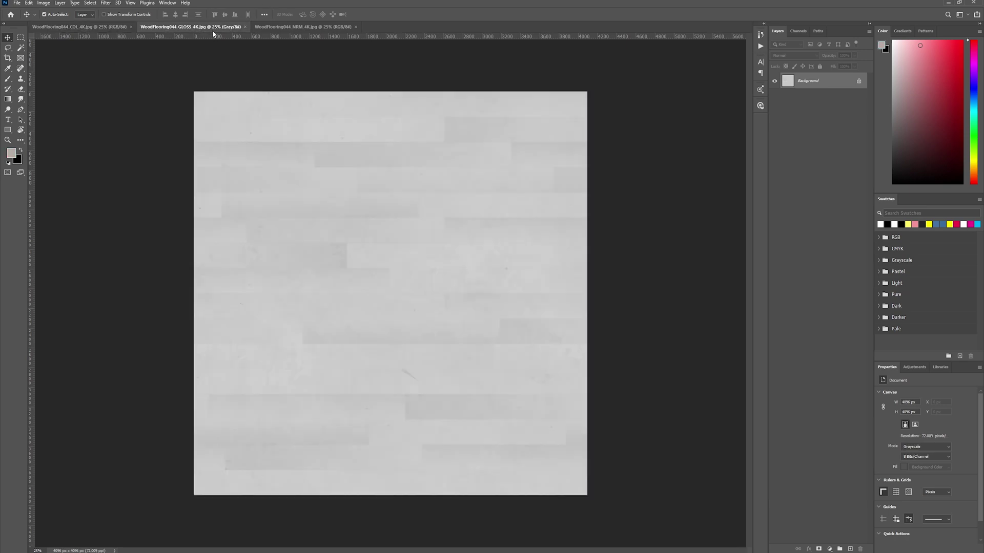
{"action": "left_click", "coordinate": [296, 29]}
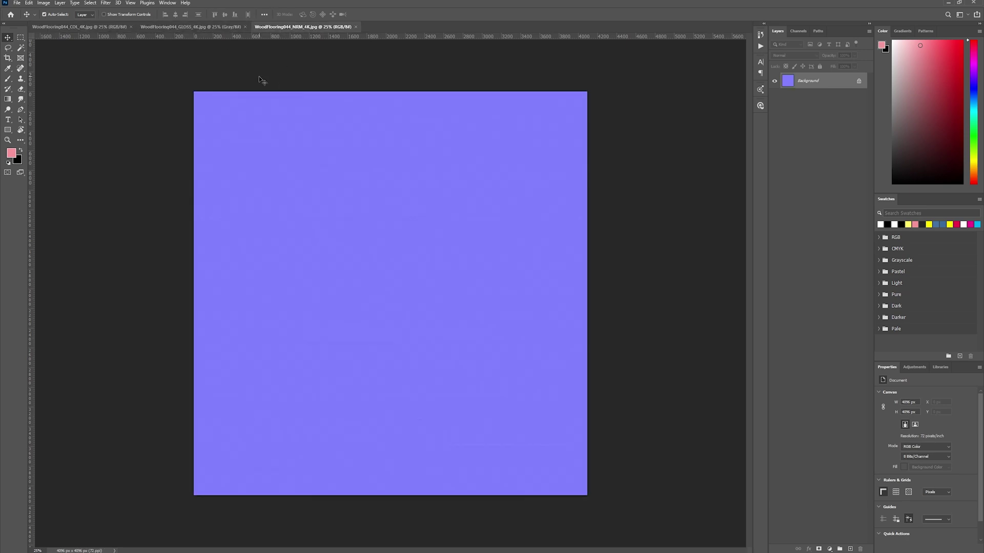
{"action": "left_click", "coordinate": [201, 27]}
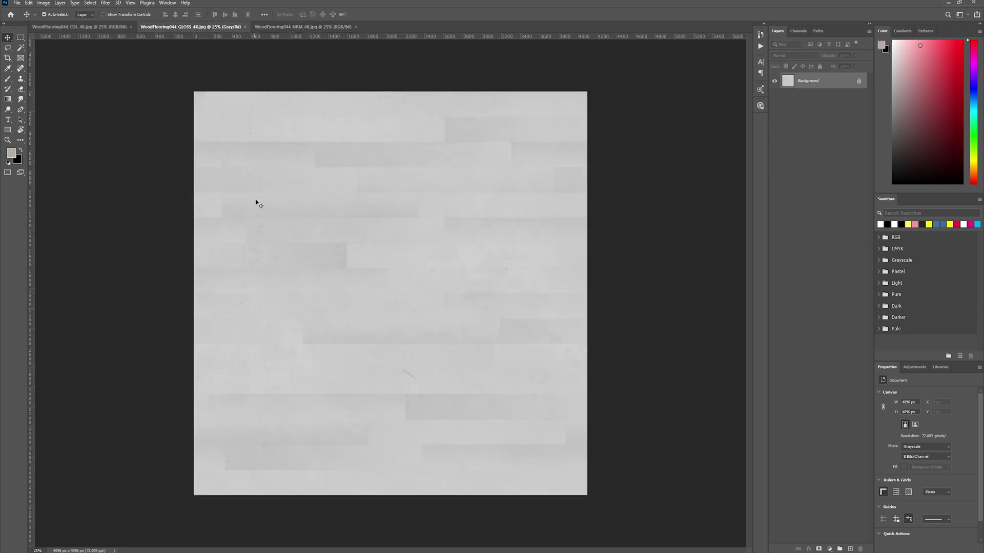
Bring the Floor Smudges overlay onto the wood gloss map as Layer 1.
{"action": "left_click_drag", "start_coordinate": [418, 205], "coordinate": [418, 204]}
{"action": "key", "text": "Escape"}
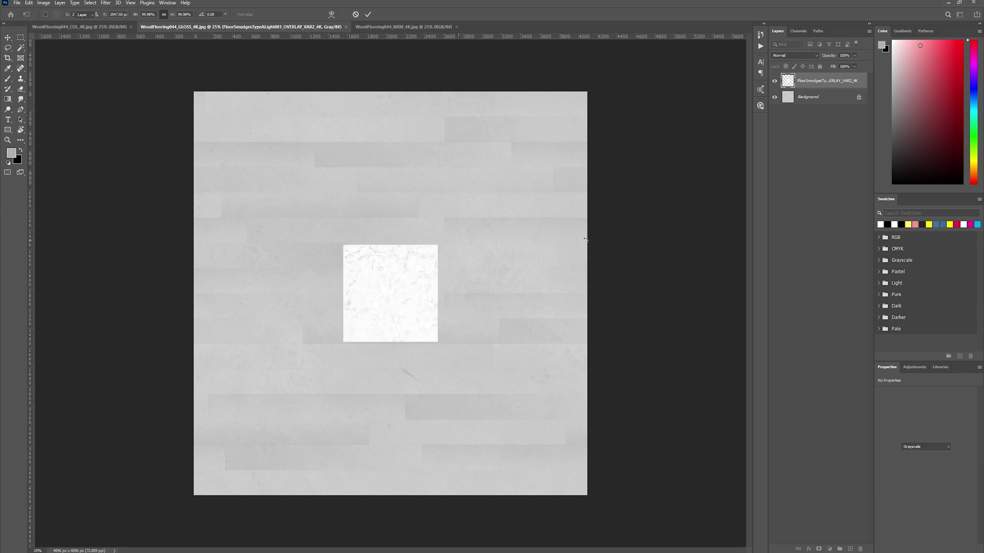
{"action": "left_click_drag", "start_coordinate": [519, 34], "coordinate": [518, 30]}
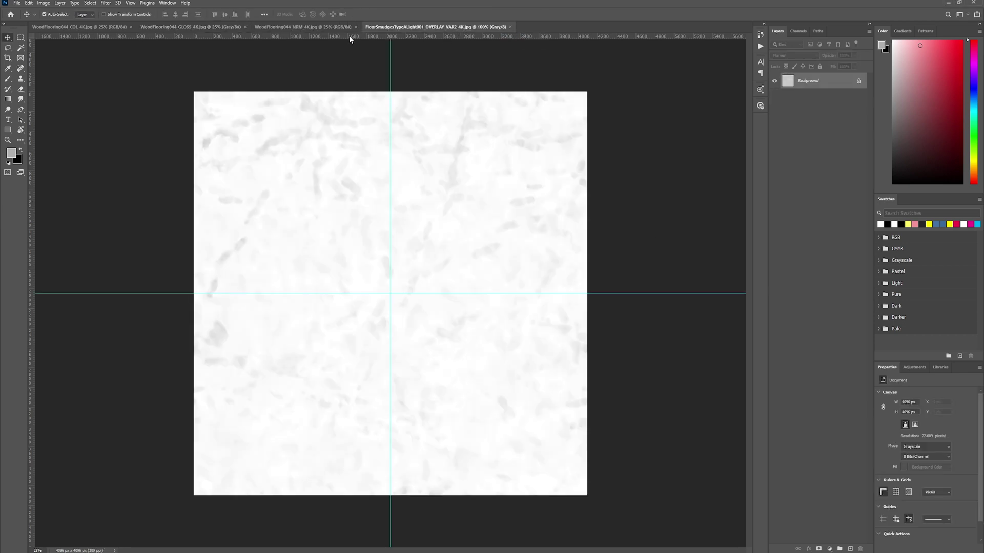
{"action": "left_click_drag", "start_coordinate": [379, 117], "coordinate": [419, 228]}
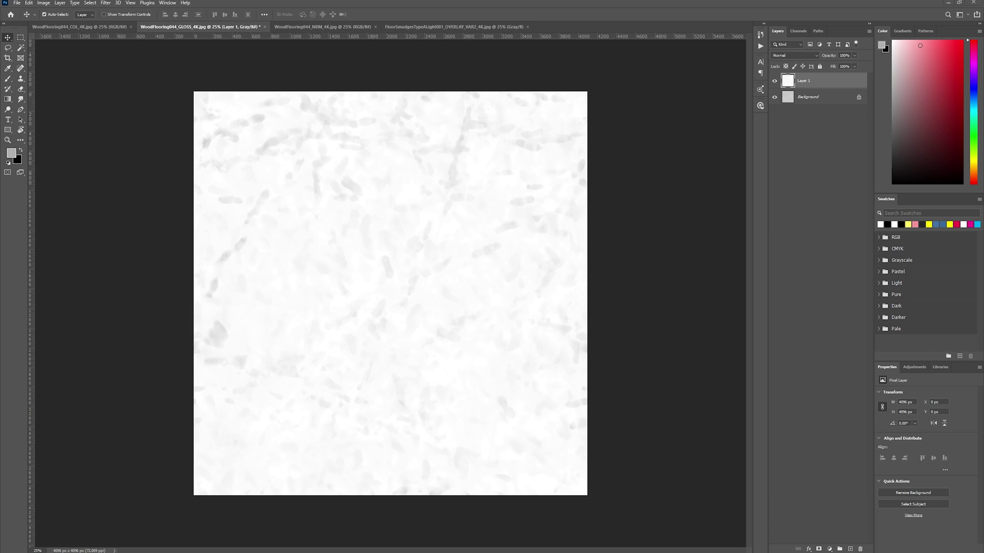
Place the GunScratches003 overlay at full size, then hide it.
{"action": "left_click_drag", "start_coordinate": [483, 181], "coordinate": [489, 183]}
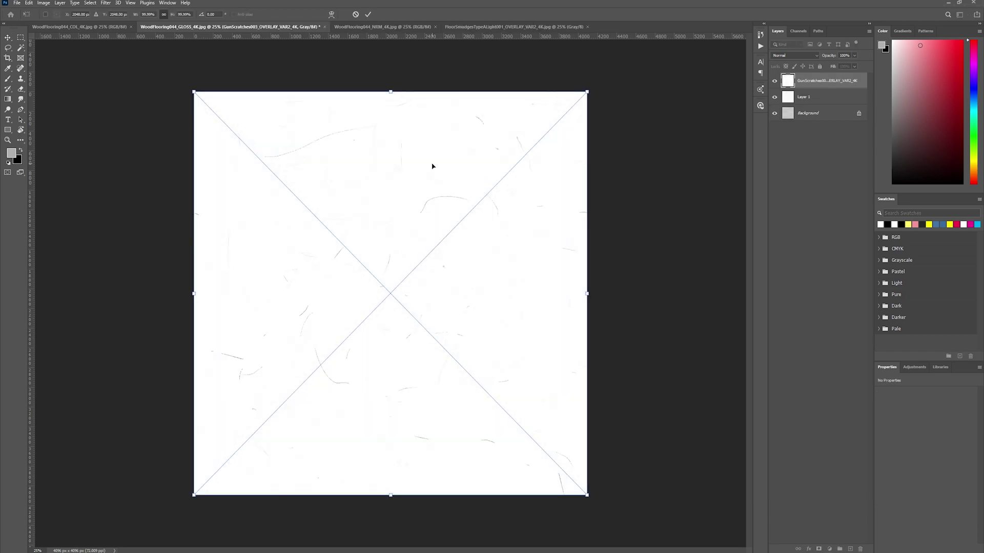
{"action": "key", "text": "Return"}
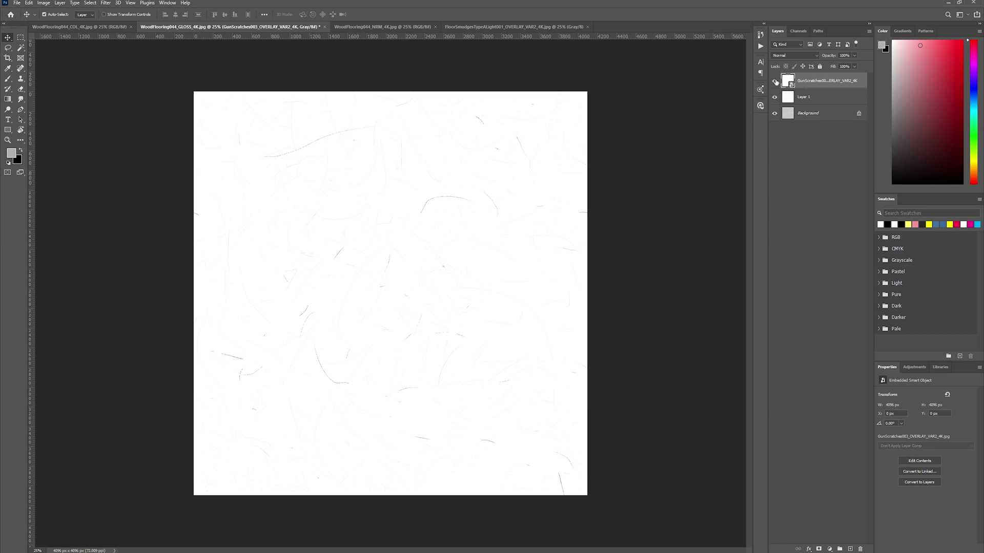
{"action": "left_click", "coordinate": [774, 81]}
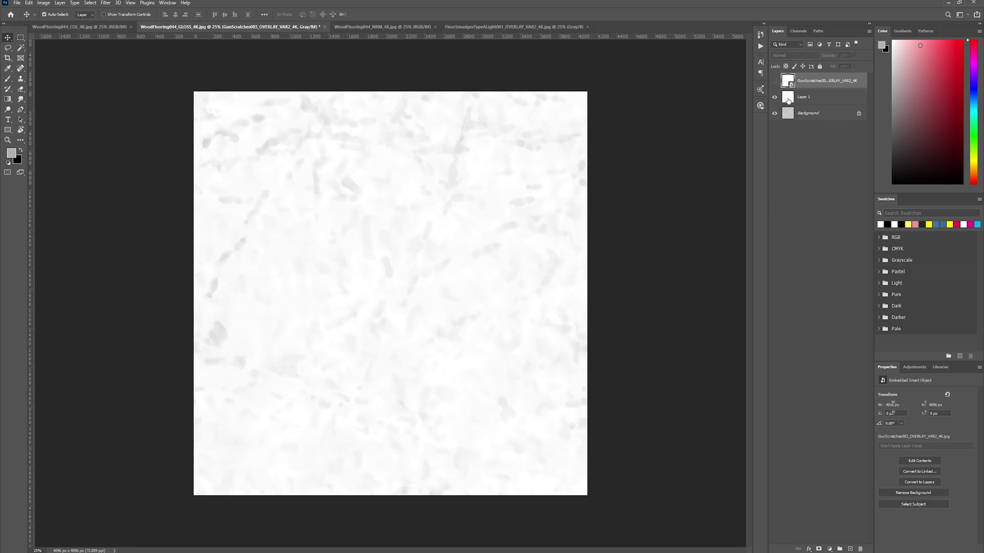
Set both the smudge Layer 1 and the scratches layer to Multiply blend mode.
{"action": "left_click", "coordinate": [780, 101]}
{"action": "left_click", "coordinate": [784, 55]}
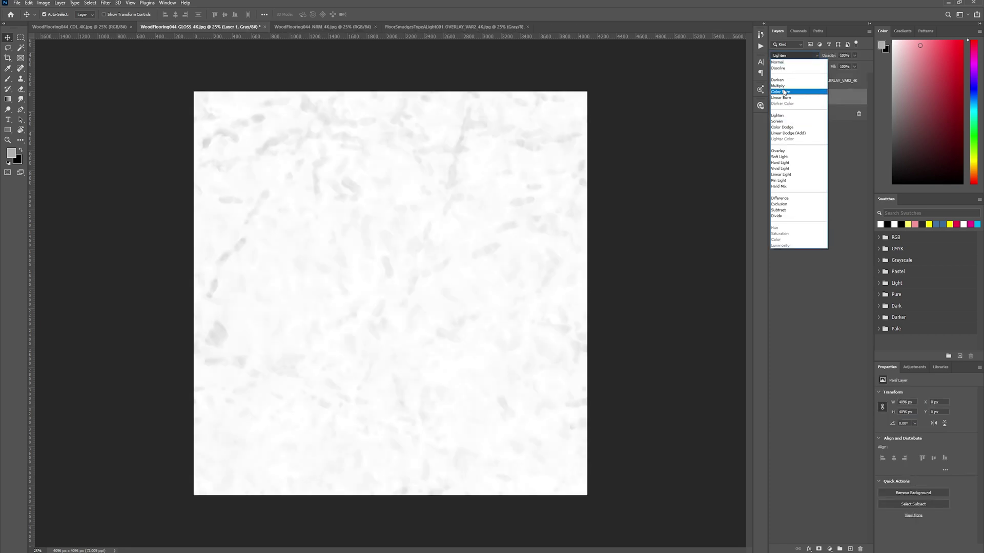
{"action": "left_click", "coordinate": [783, 86]}
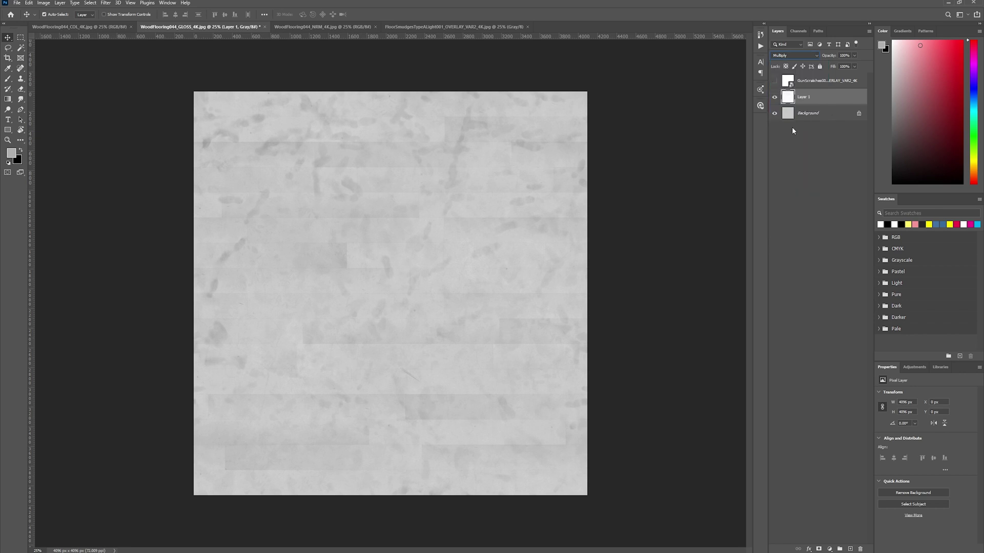
{"action": "left_click", "coordinate": [775, 81]}
{"action": "left_click", "coordinate": [792, 83]}
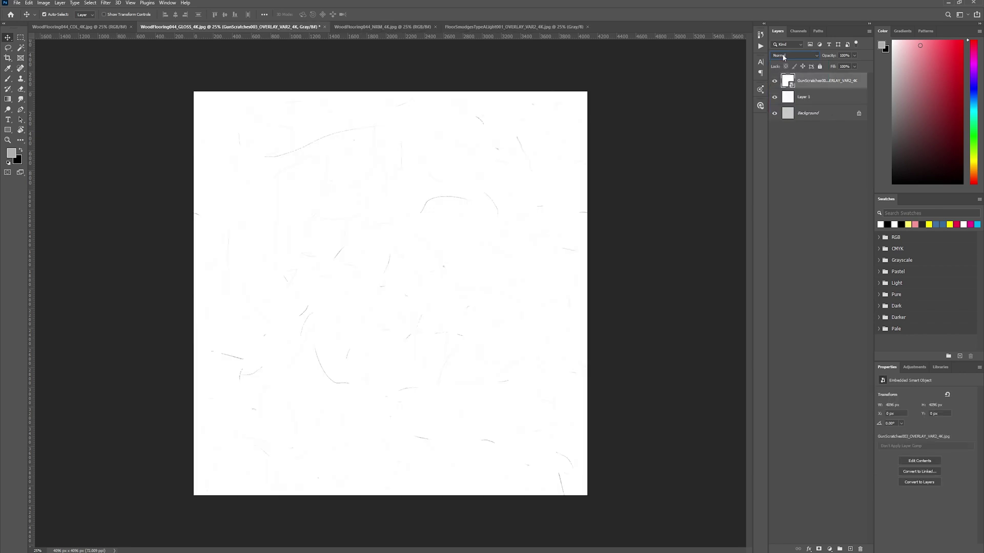
{"action": "left_click", "coordinate": [783, 56]}
{"action": "left_click", "coordinate": [783, 86]}
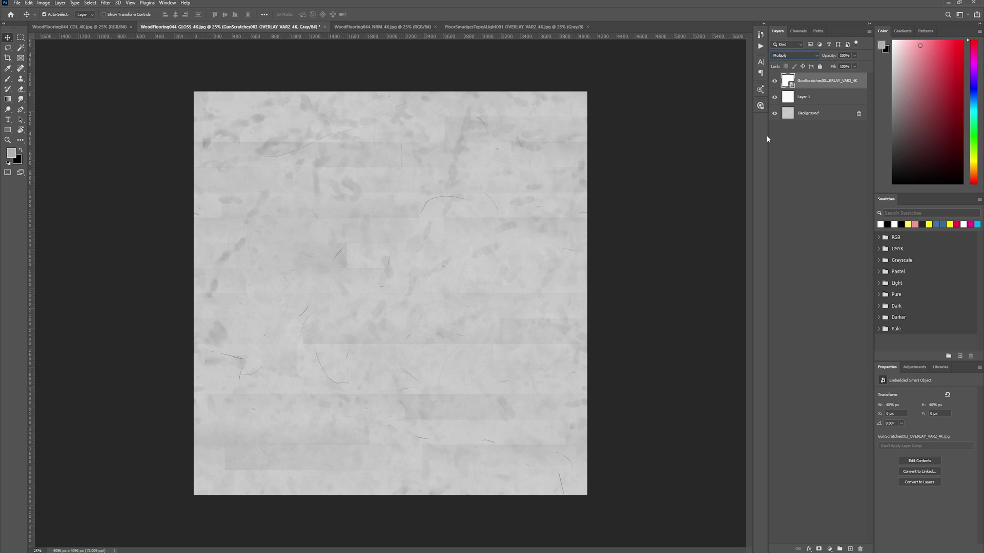
Duplicate the smudge layer and the scratches layer with Ctrl+J.
{"action": "left_click", "coordinate": [803, 99]}
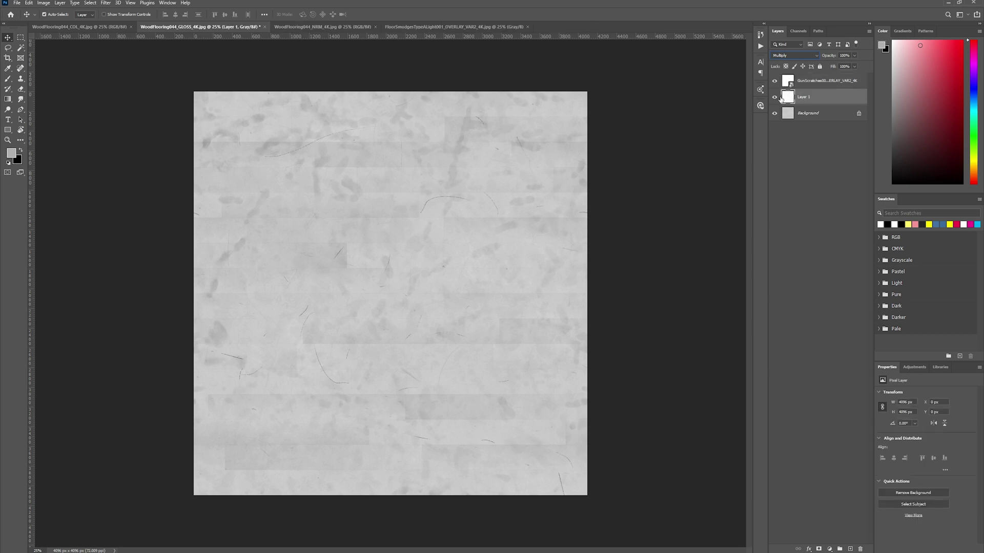
{"action": "mouse_move", "coordinate": [805, 101]}
{"action": "left_mouse_down"}
{"action": "mouse_move", "coordinate": [809, 464]}
{"action": "mouse_move", "coordinate": [825, 537]}
{"action": "mouse_move", "coordinate": [850, 549]}
{"action": "mouse_move", "coordinate": [800, 99]}
{"action": "left_mouse_up"}
{"action": "key", "text": "ctrl+j"}
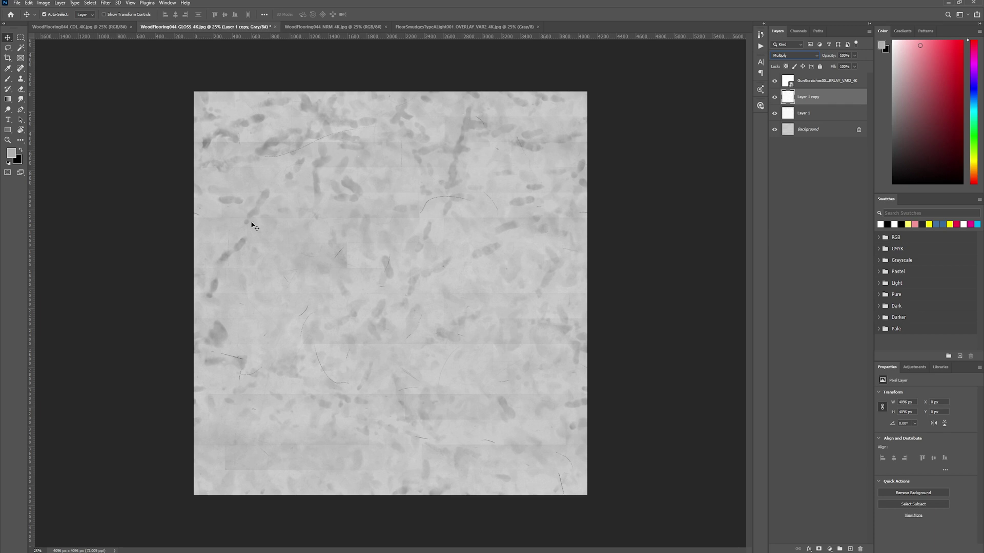
{"action": "left_click", "coordinate": [796, 85]}
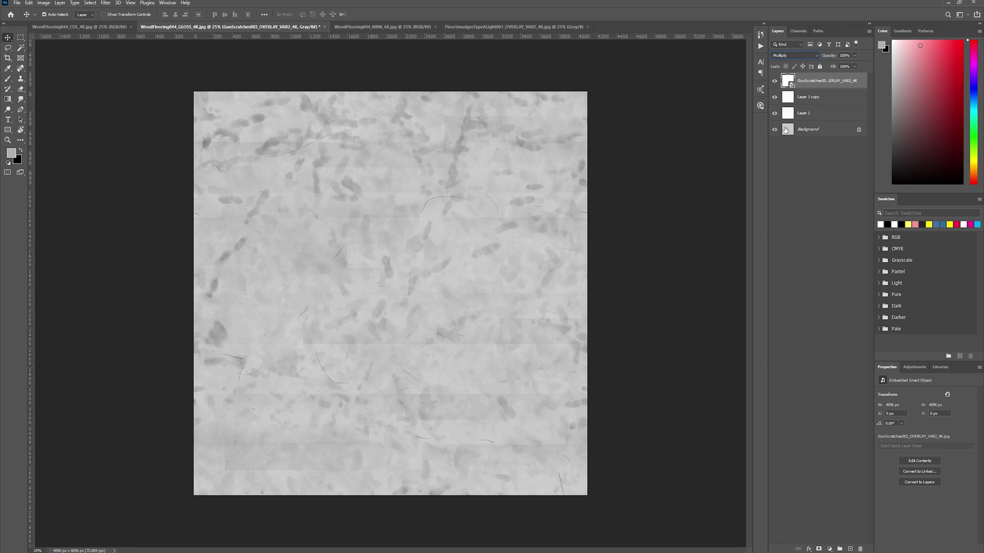
{"action": "key", "text": "ctrl+j"}
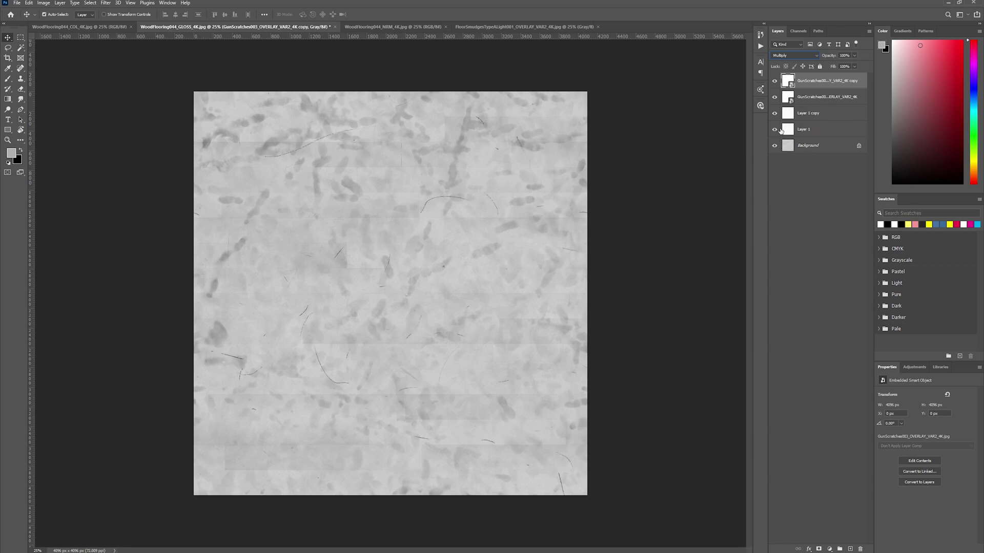
Scale the scratch copy to 200% width.
{"action": "key", "text": "ctrl+t"}
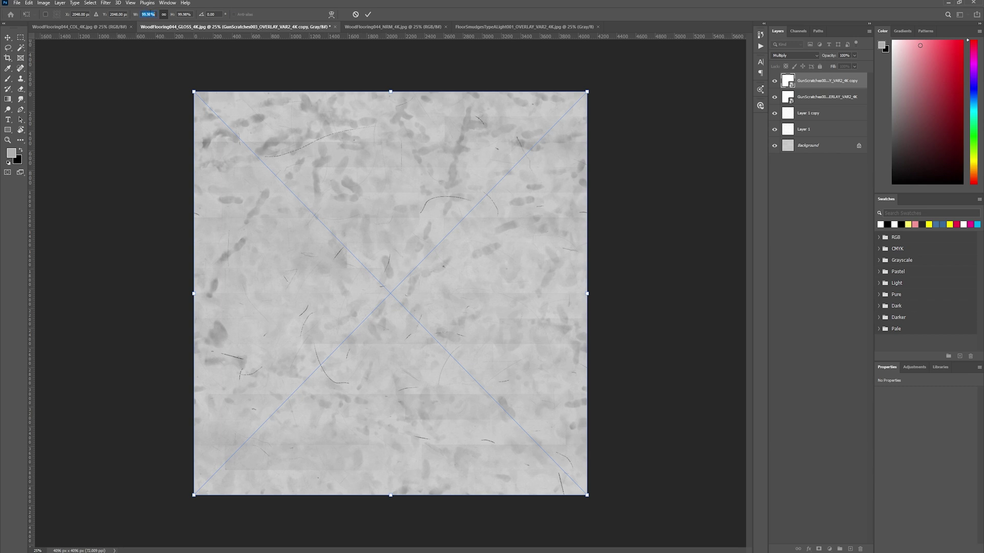
{"action": "type", "text": "200"}
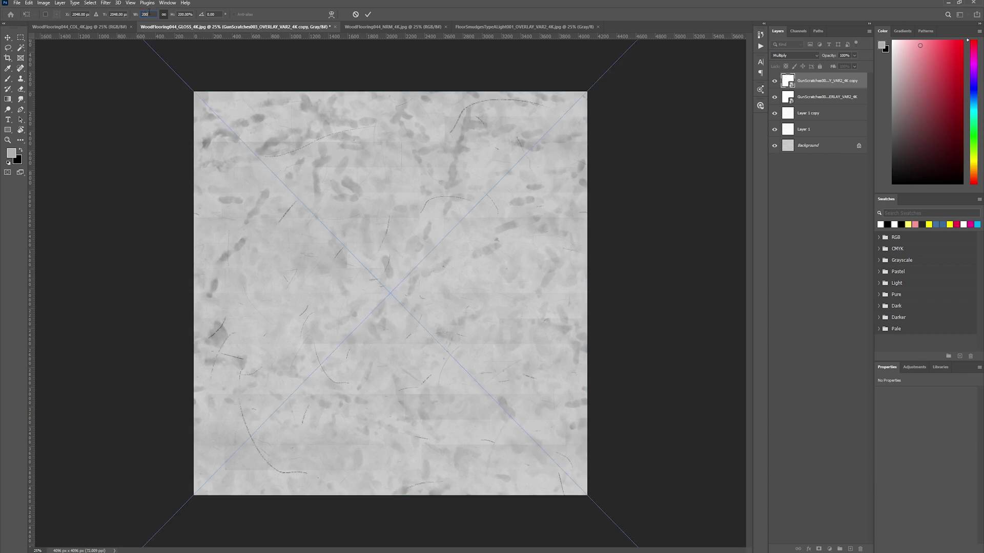
{"action": "key", "text": "Return"}
{"action": "key", "text": "ctrl+minus"}
{"action": "key", "text": "ctrl+minus"}
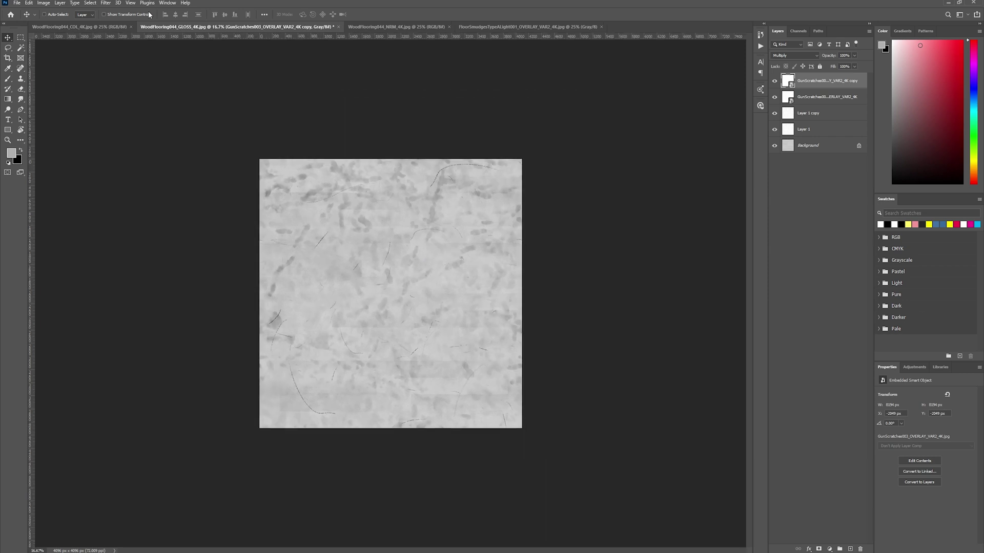
Rotate the enlarged scratch copy about 40°, offset it slightly, and compare it on and off.
{"action": "key", "text": "ctrl+t"}
{"action": "left_click_drag", "start_coordinate": [183, 82], "coordinate": [373, 60]}
{"action": "mouse_move", "coordinate": [361, 220]}
{"action": "left_mouse_down"}
{"action": "mouse_move", "coordinate": [379, 205]}
{"action": "mouse_move", "coordinate": [369, 218]}
{"action": "left_mouse_up"}
{"action": "key", "text": "Return"}
{"action": "key", "text": "ctrl+plus"}
{"action": "key", "text": "ctrl+plus"}
{"action": "key", "text": "ctrl+plus"}
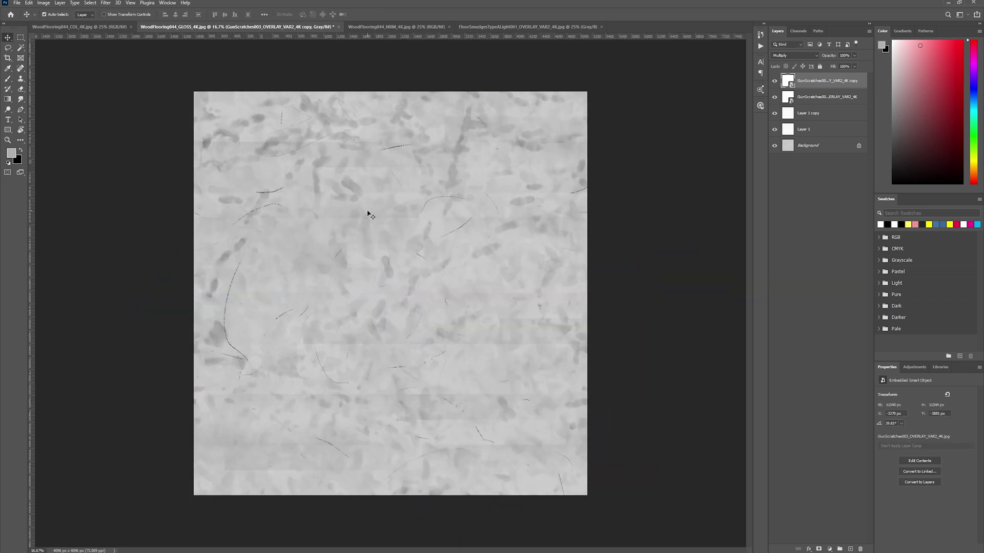
{"action": "key", "text": "ctrl+minus"}
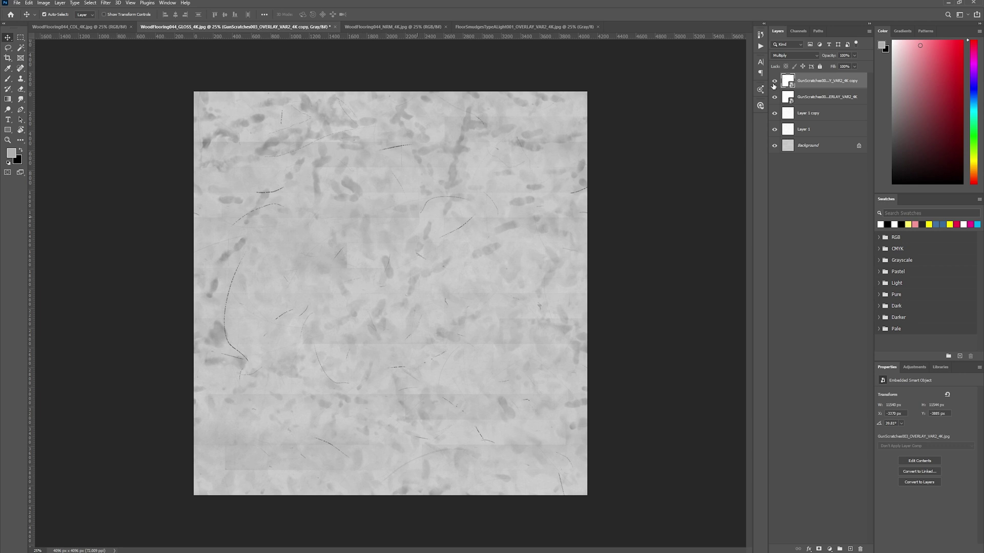
{"action": "left_click", "coordinate": [774, 82]}
{"action": "left_click", "coordinate": [774, 82]}
Add another copy of the original scratches and toggle the overlay layers to compare them.
{"action": "left_click", "coordinate": [805, 99]}
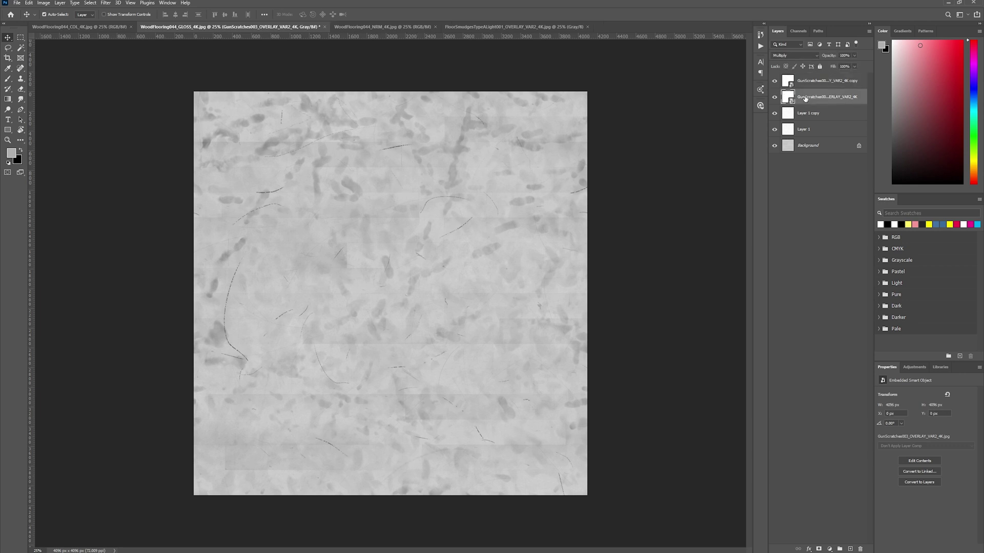
{"action": "key", "text": "ctrl+j"}
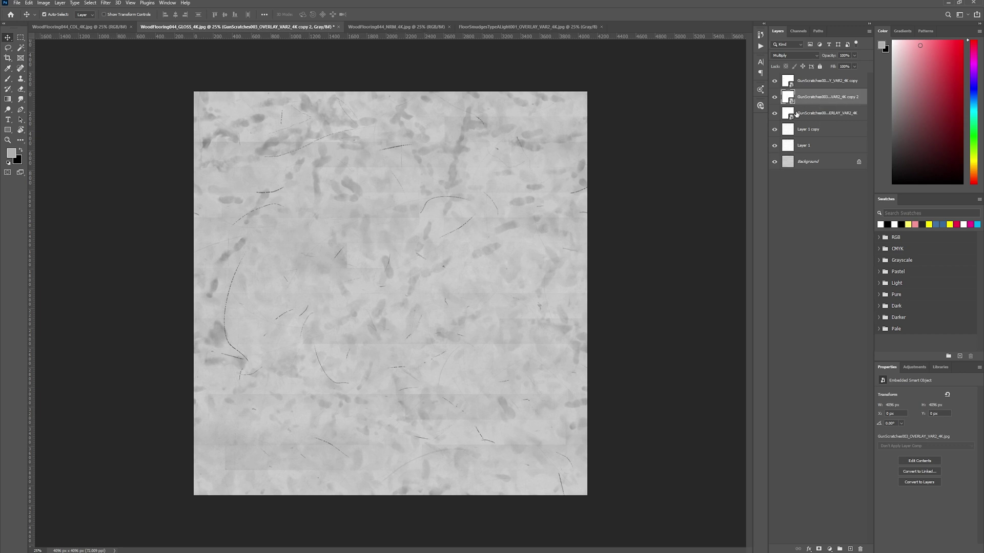
{"action": "left_click", "coordinate": [797, 114]}
{"action": "left_click", "coordinate": [774, 113]}
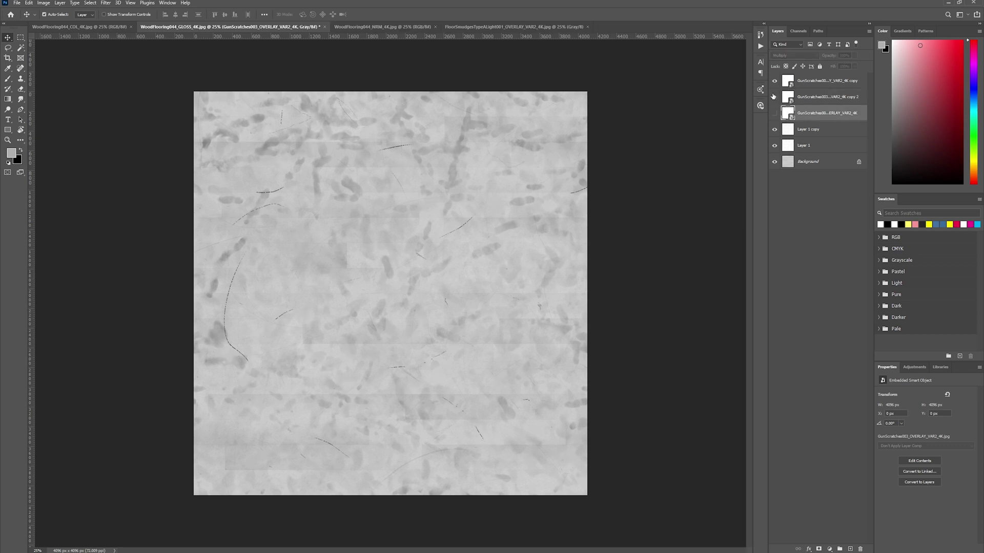
{"action": "left_click", "coordinate": [774, 97]}
{"action": "left_click", "coordinate": [774, 81]}
{"action": "left_click", "coordinate": [775, 129]}
{"action": "left_click", "coordinate": [774, 145]}
{"action": "left_click", "coordinate": [774, 81]}
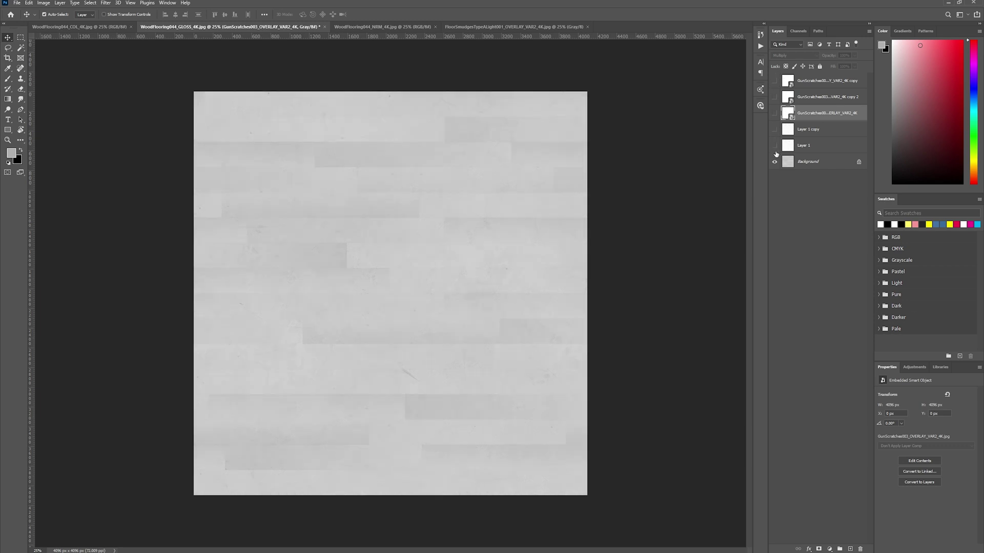
{"action": "left_click_drag", "start_coordinate": [776, 154], "coordinate": [774, 83]}
Convert the Background into Layer 0 and select all six layers.
{"action": "left_click", "coordinate": [815, 82]}
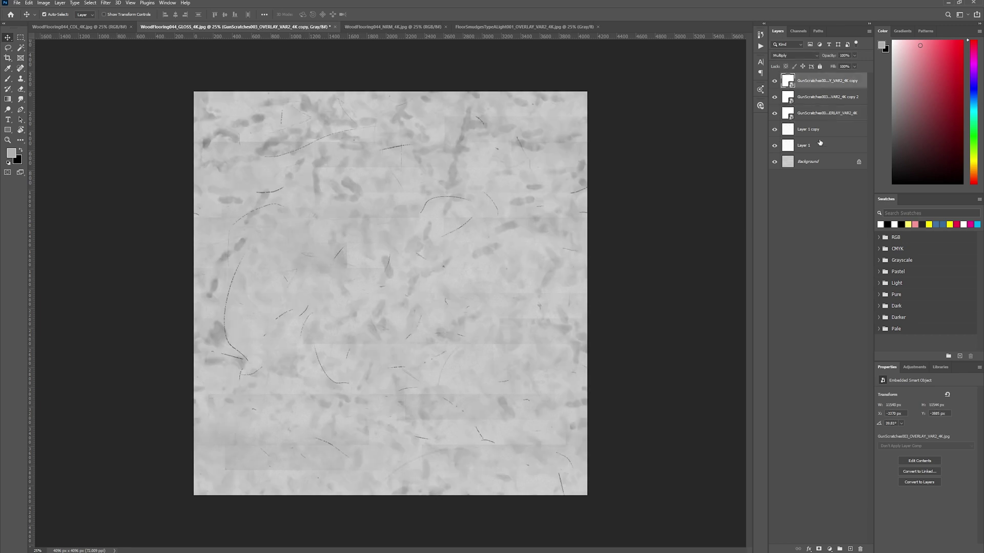
{"action": "double_click", "coordinate": [815, 163]}
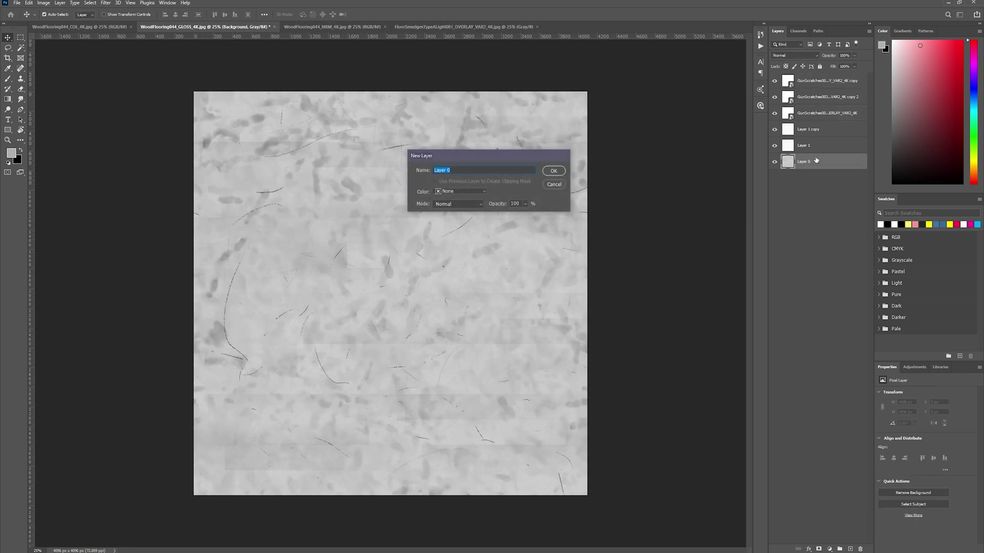
{"action": "key", "text": "Return"}
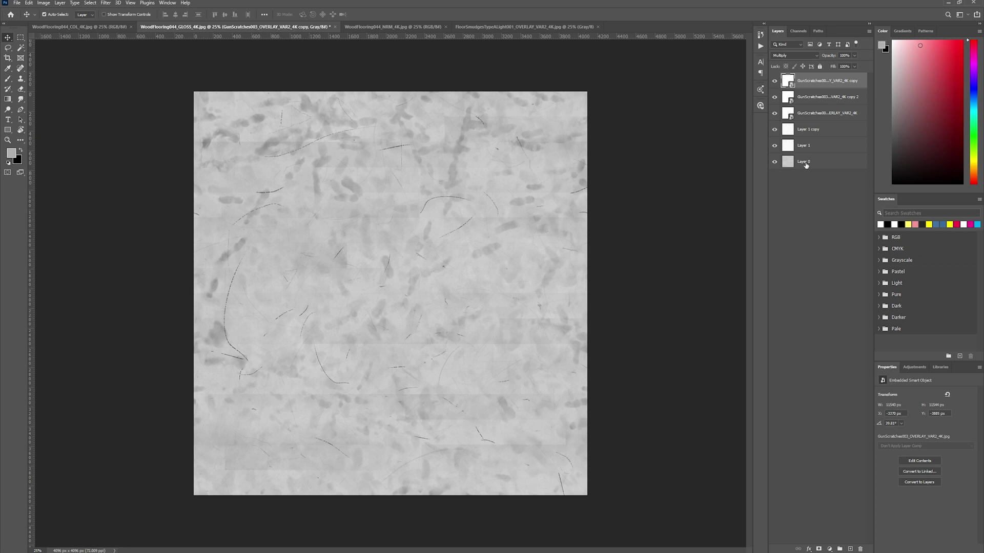
{"action": "left_click", "coordinate": [805, 164], "text": "shift"}
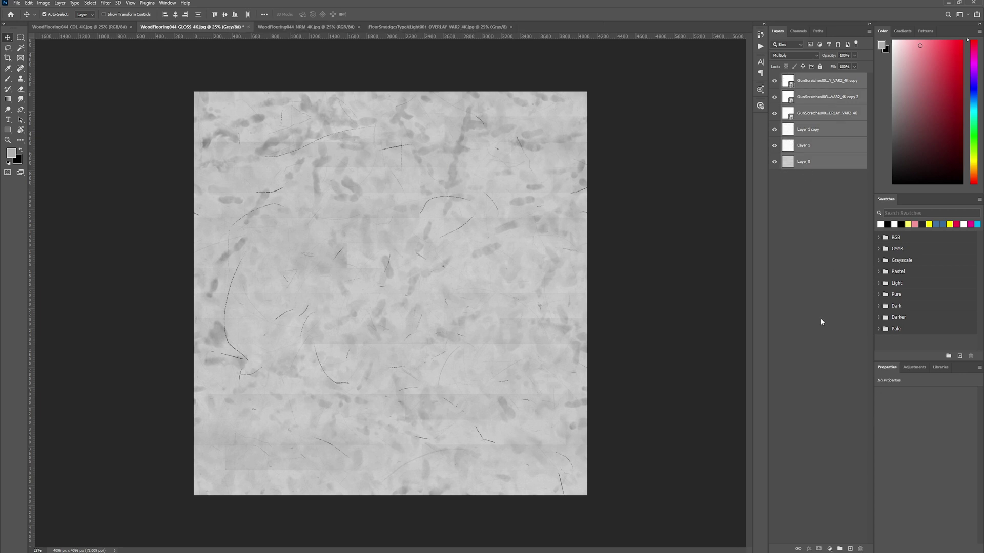
Group the selected layers as 'Main' and duplicate the group.
{"action": "left_click", "coordinate": [840, 549]}
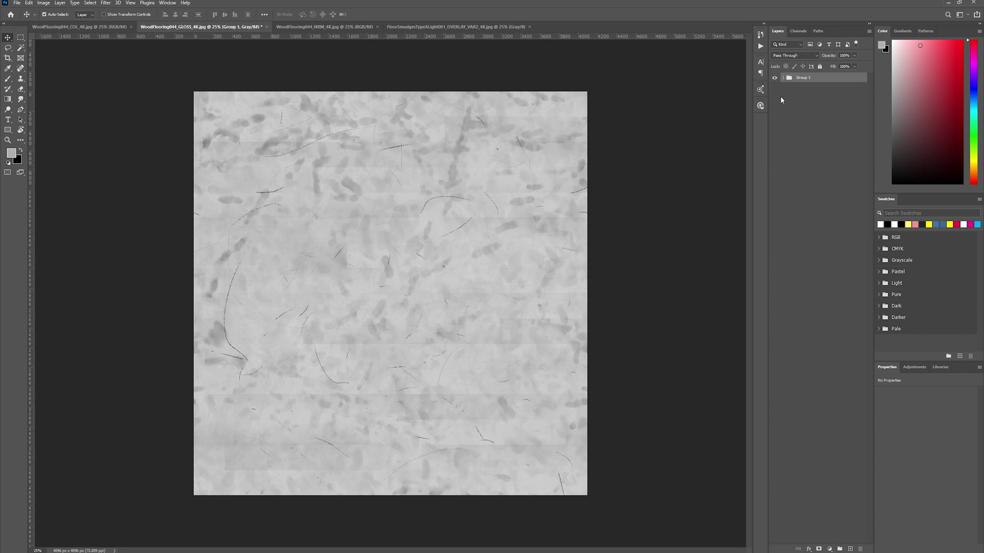
{"action": "double_click", "coordinate": [805, 78]}
{"action": "type", "text": "Main"}
{"action": "key", "text": "Return"}
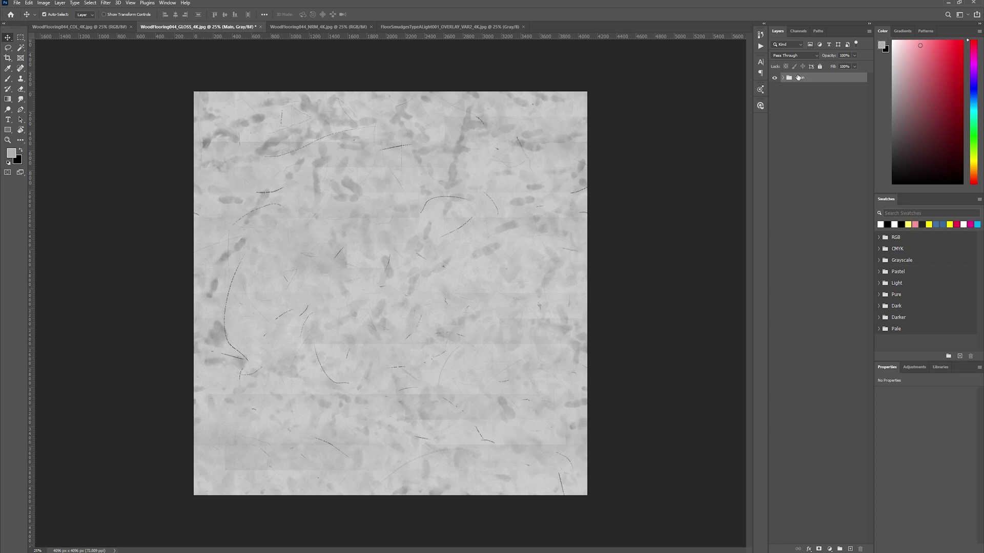
{"action": "key", "text": "ctrl+j"}
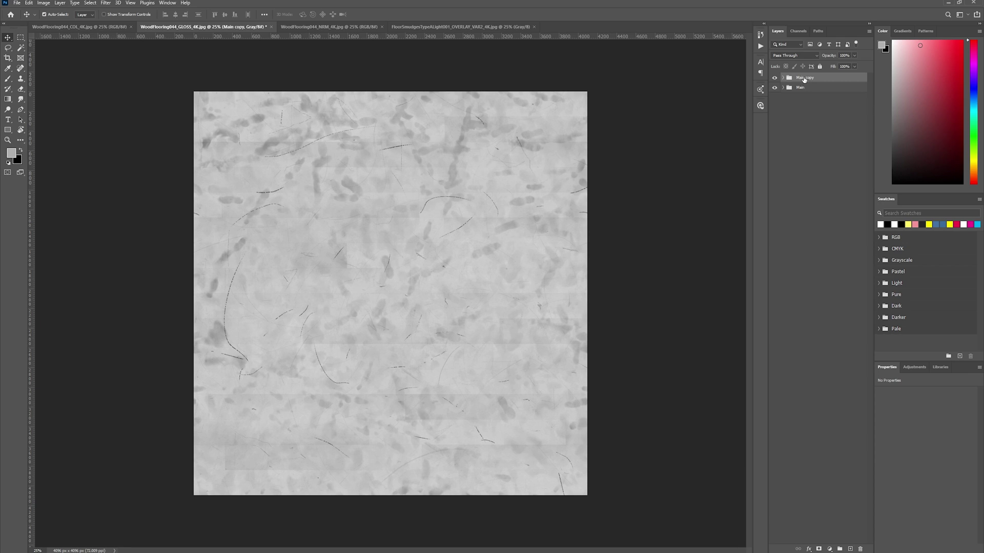
Merge the Main copy group into a single layer and compare it with Main.
{"action": "right_click", "coordinate": [804, 79]}
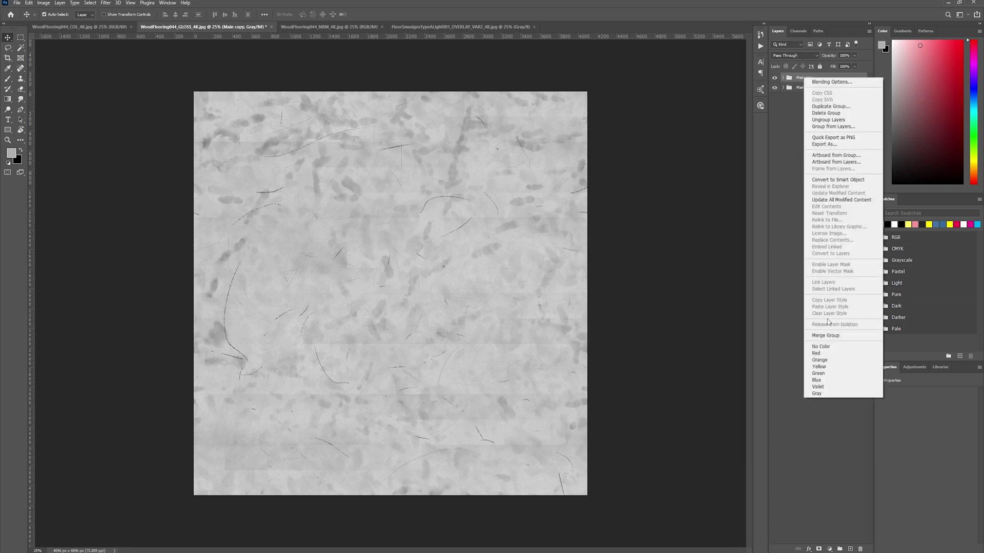
{"action": "left_click", "coordinate": [825, 335]}
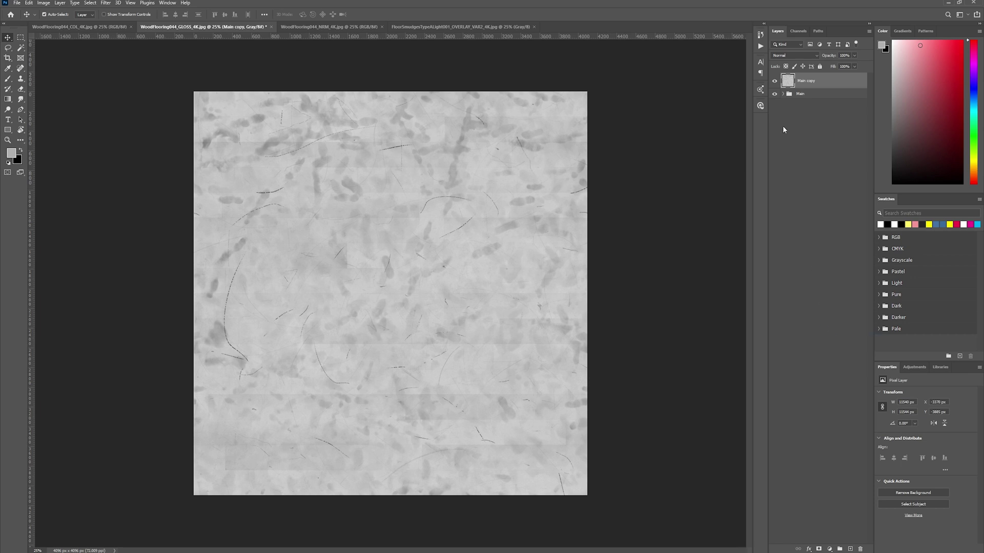
{"action": "left_click", "coordinate": [774, 80]}
{"action": "left_click", "coordinate": [774, 93]}
{"action": "left_click", "coordinate": [774, 81]}
{"action": "left_click", "coordinate": [774, 81]}
{"action": "left_click", "coordinate": [774, 81]}
Toggle Main copy and Main group visibility to check the result, then select the whole merged texture.
{"action": "left_click", "coordinate": [775, 94]}
{"action": "left_click", "coordinate": [774, 81]}
{"action": "left_click", "coordinate": [774, 81]}
{"action": "left_click", "coordinate": [775, 81]}
{"action": "left_click", "coordinate": [774, 81]}
{"action": "left_click", "coordinate": [774, 81]}
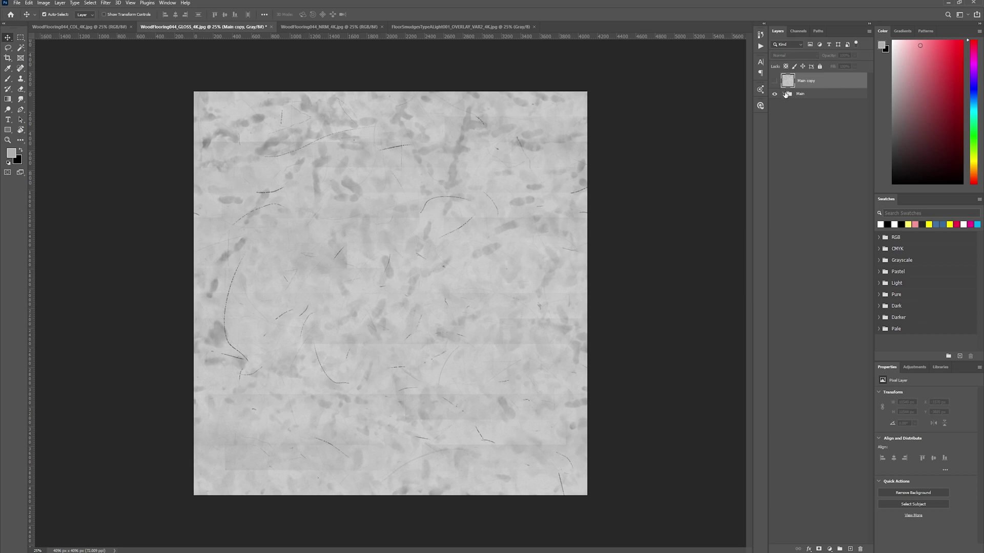
{"action": "left_click", "coordinate": [784, 94]}
{"action": "left_click", "coordinate": [784, 94]}
{"action": "left_click", "coordinate": [775, 81]}
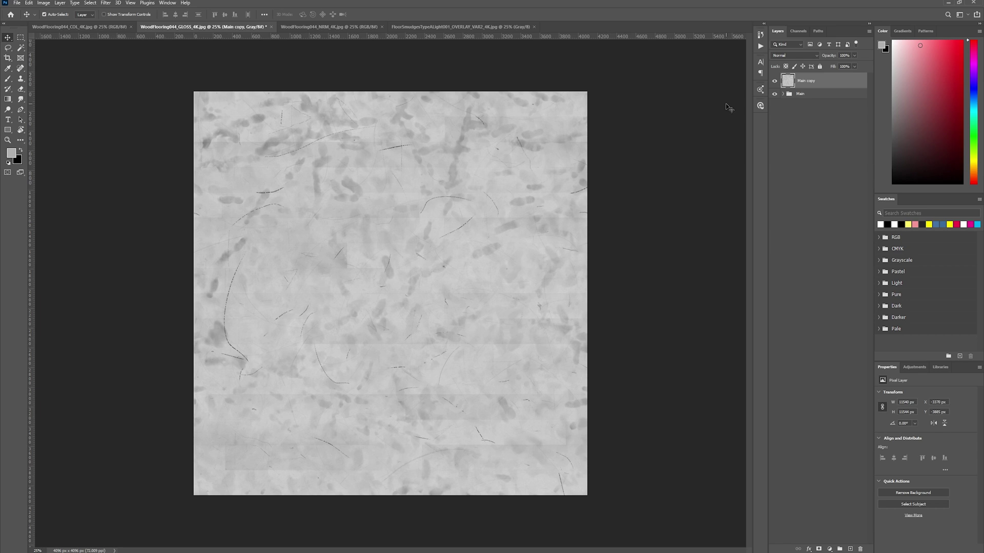
{"action": "key", "text": "ctrl+a"}
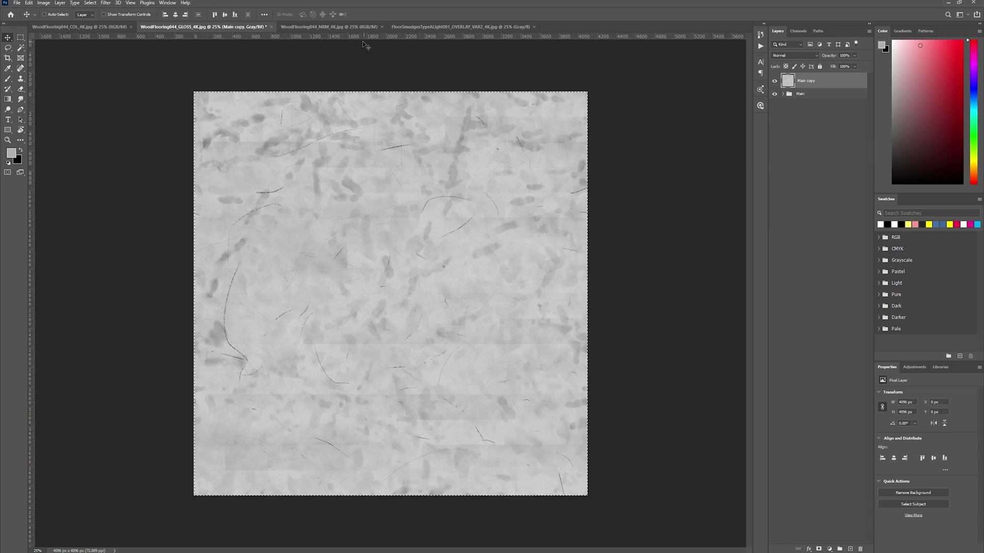
In the NRM map, invert the Green channel and paste the smudge texture into a new Alpha 1.
{"action": "left_click", "coordinate": [346, 27]}
{"action": "left_click", "coordinate": [798, 31]}
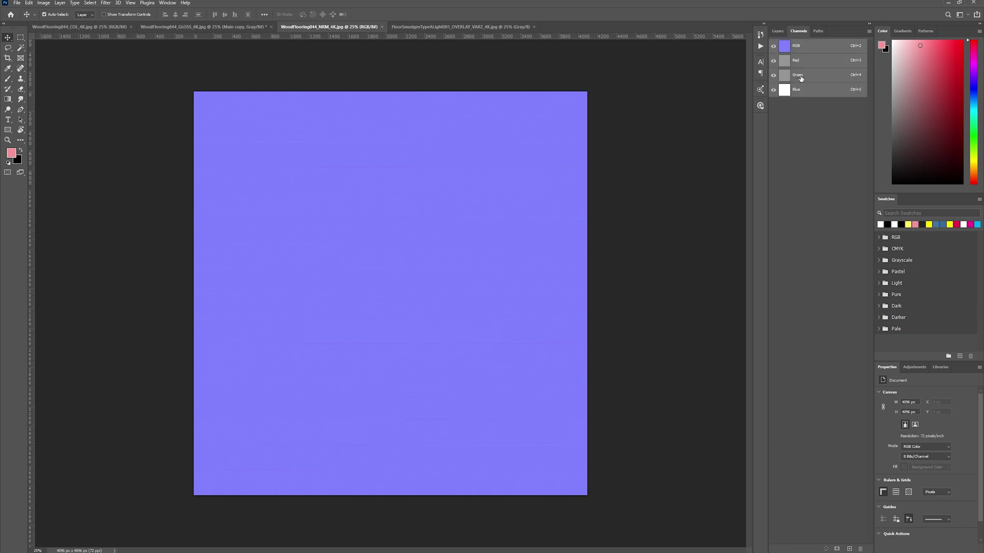
{"action": "left_click", "coordinate": [800, 77]}
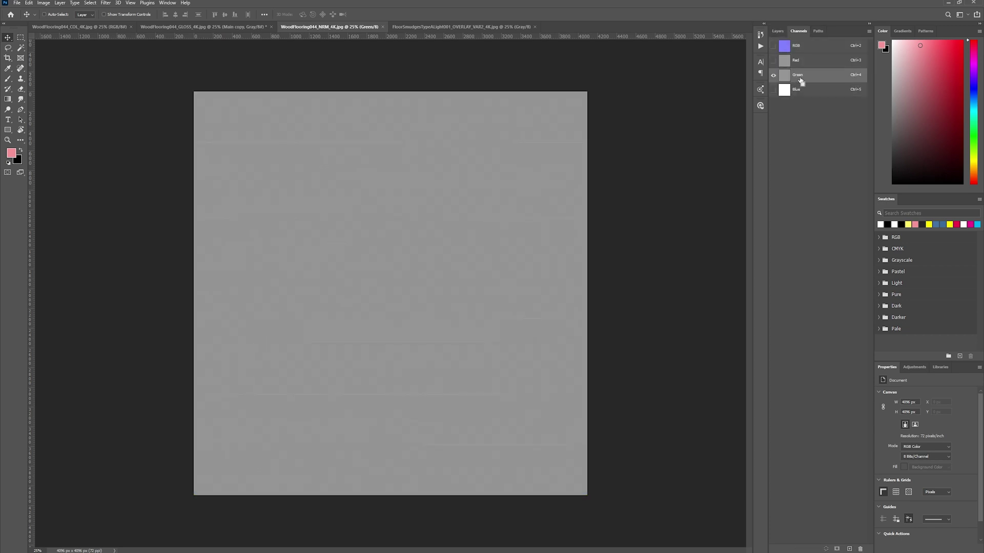
{"action": "key", "text": "ctrl+i"}
{"action": "left_click", "coordinate": [849, 549]}
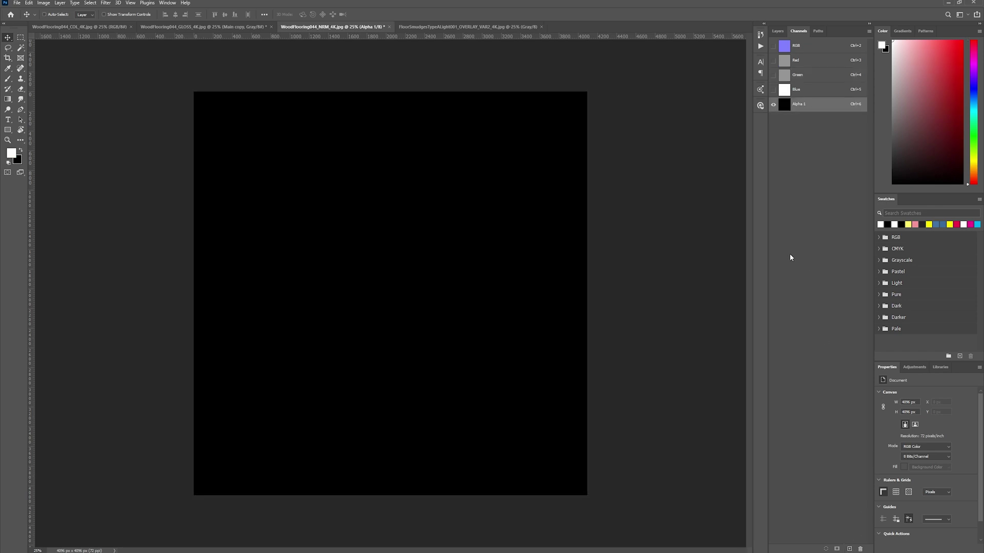
{"action": "key", "text": "ctrl+v"}
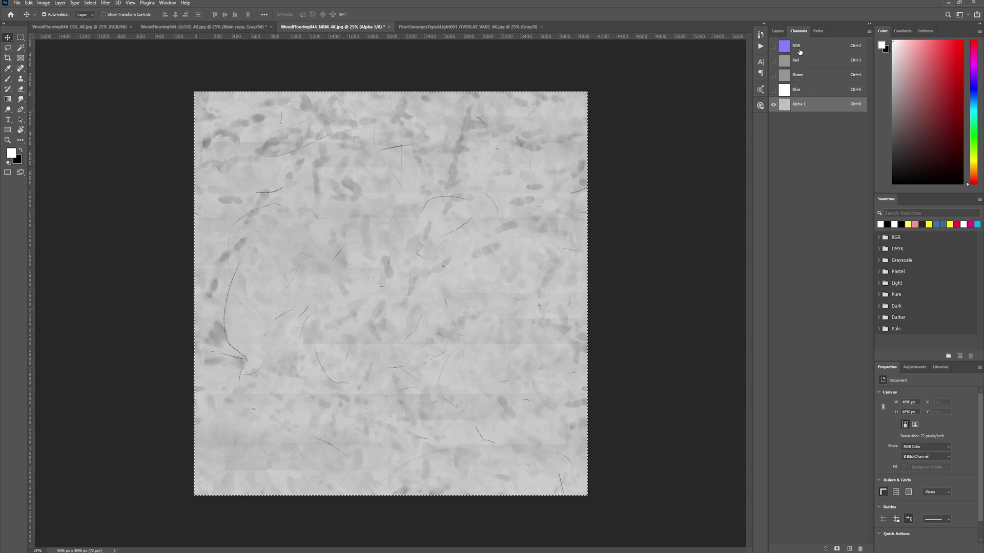
{"action": "left_click", "coordinate": [799, 51]}
Save the normal map as a Targa file, removing the copy suffix from the name.
{"action": "key", "text": "ctrl+shift+s"}
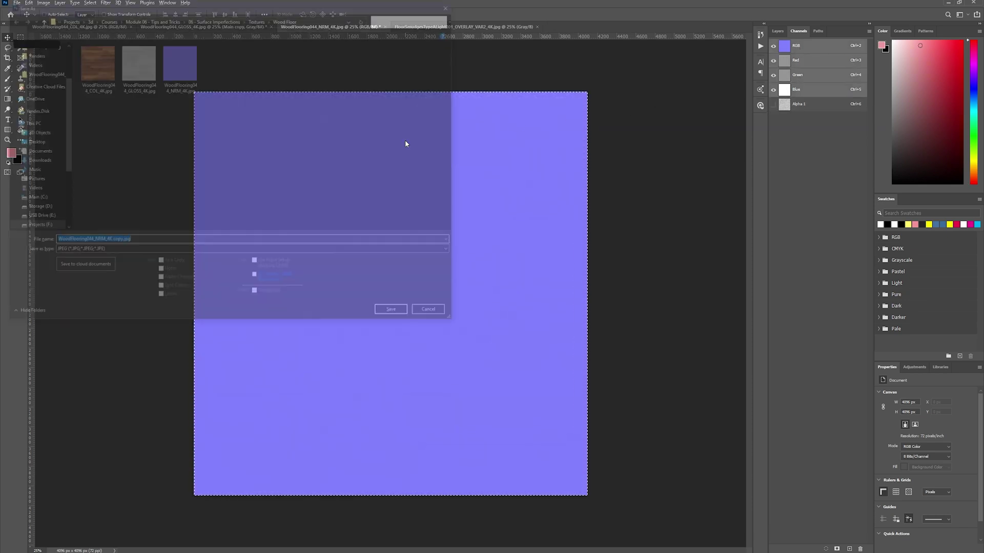
{"action": "left_click", "coordinate": [82, 252]}
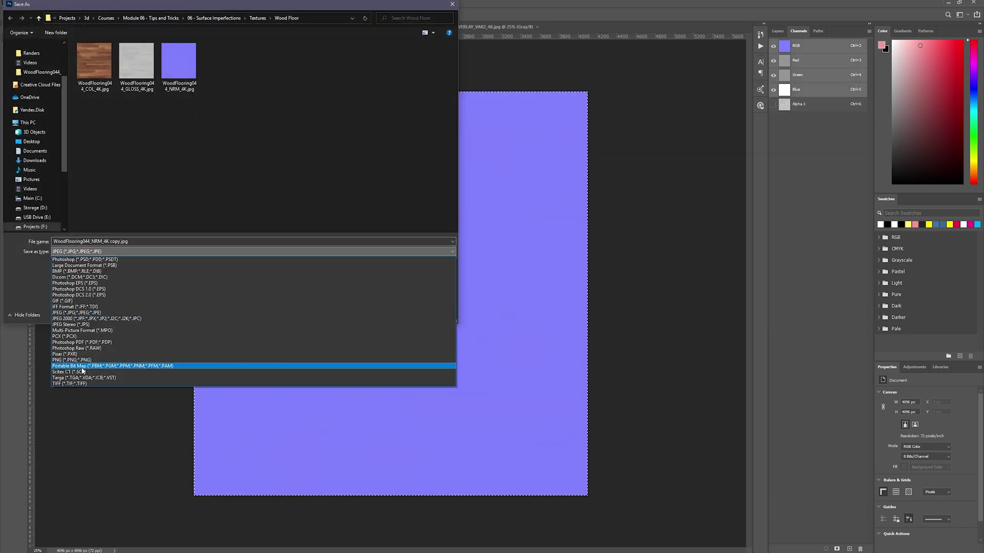
{"action": "left_click", "coordinate": [81, 377]}
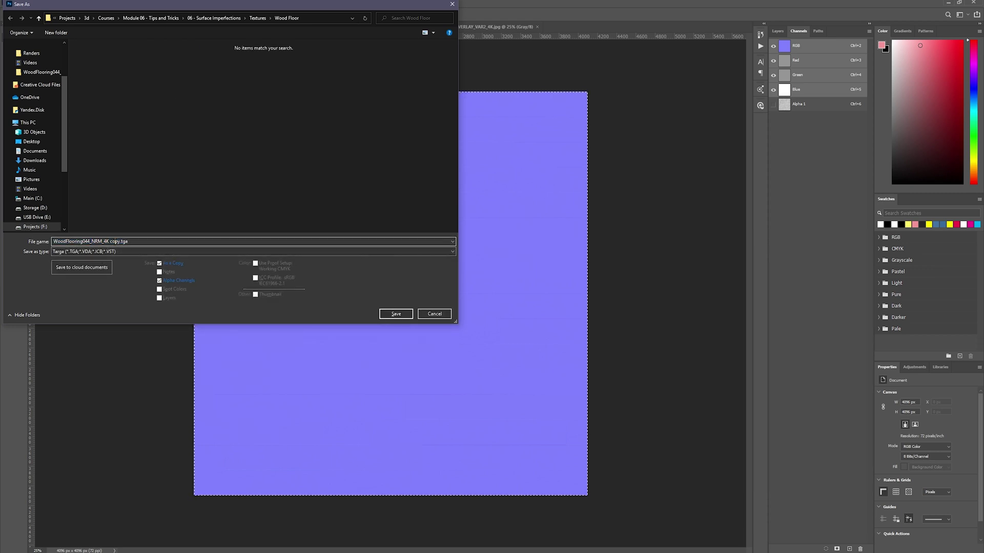
{"action": "left_click_drag", "start_coordinate": [129, 241], "coordinate": [107, 242]}
{"action": "key", "text": "BackSpace"}
{"action": "key", "text": "Return"}
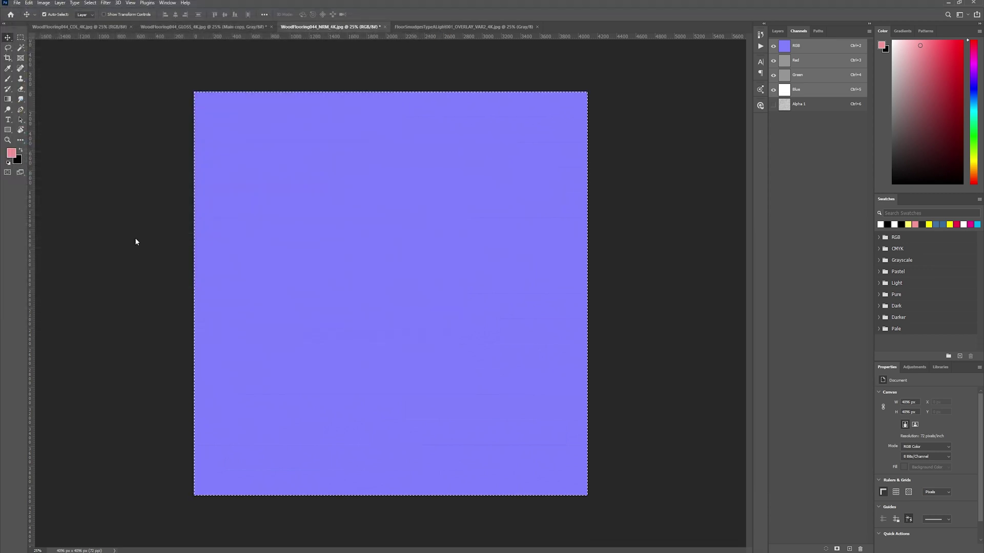
{"action": "key", "text": "Return"}
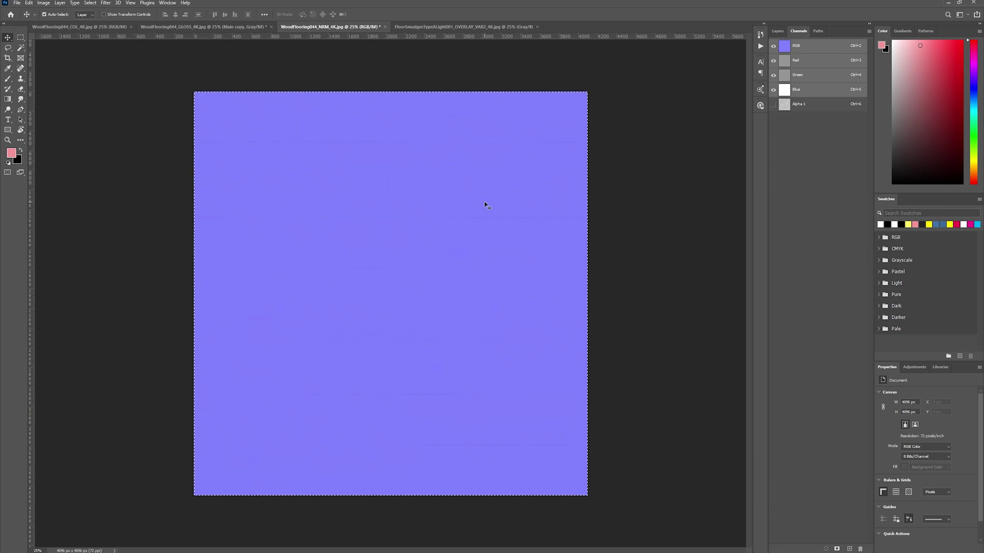
Give the floor a Standard material with the WoodFlooring044_COL_4K.jpg colour map and no colour tint.
{"action": "mouse_move", "coordinate": [157, 552]}
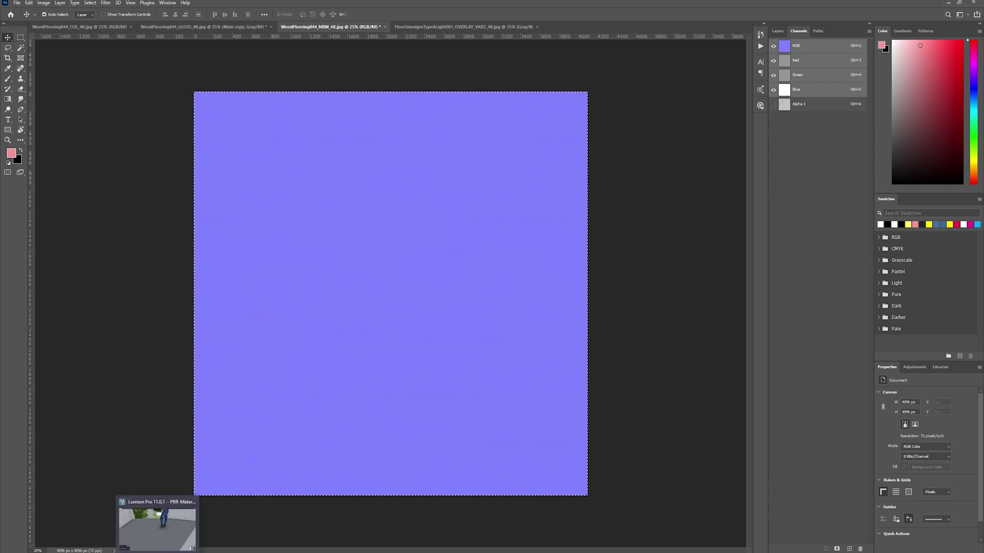
{"action": "left_click", "coordinate": [157, 529]}
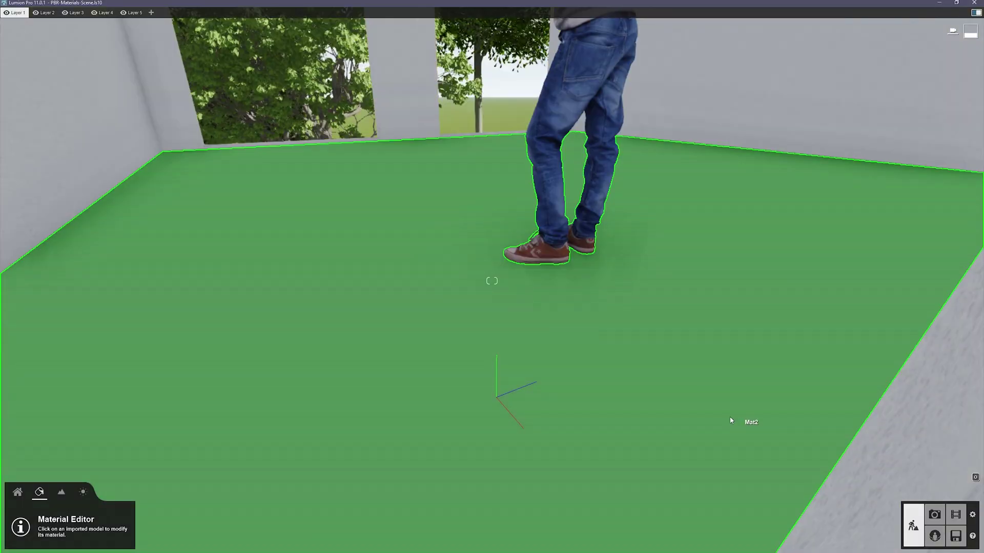
{"action": "left_click", "coordinate": [302, 293]}
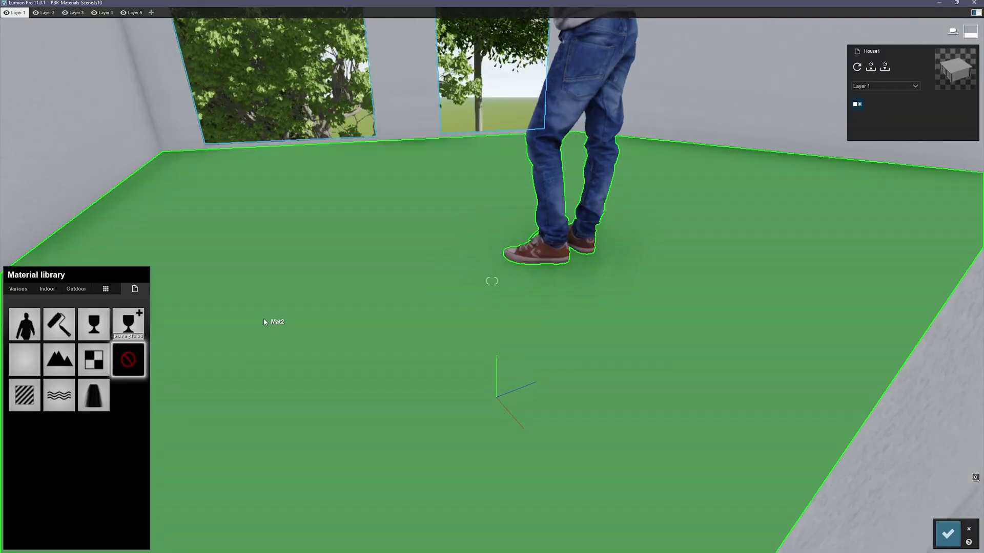
{"action": "left_click", "coordinate": [32, 390]}
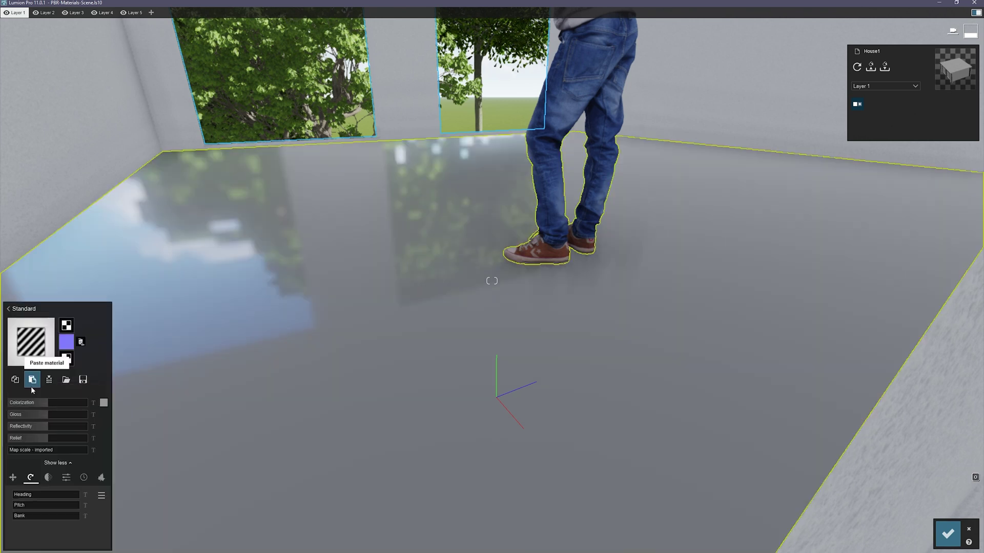
{"action": "left_click", "coordinate": [66, 326]}
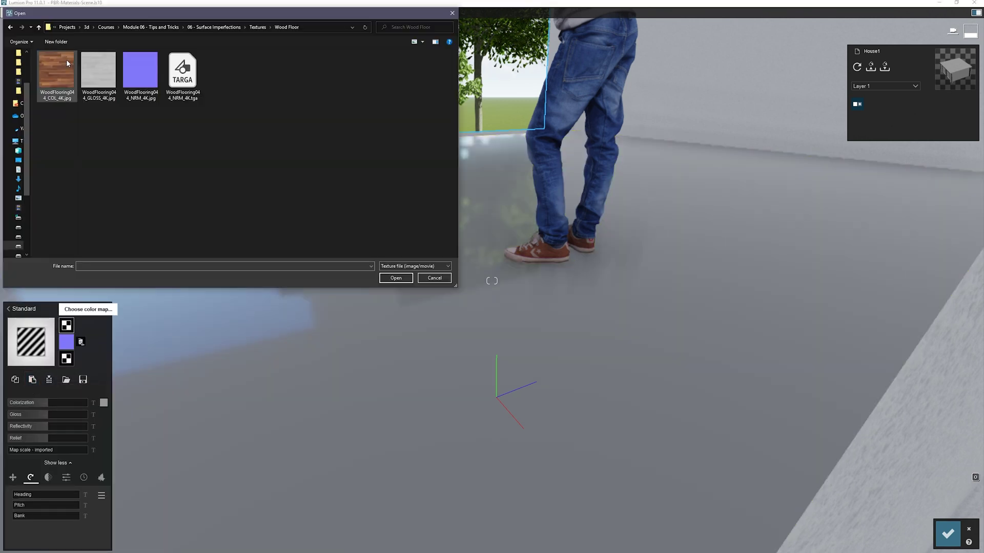
{"action": "double_click", "coordinate": [63, 59]}
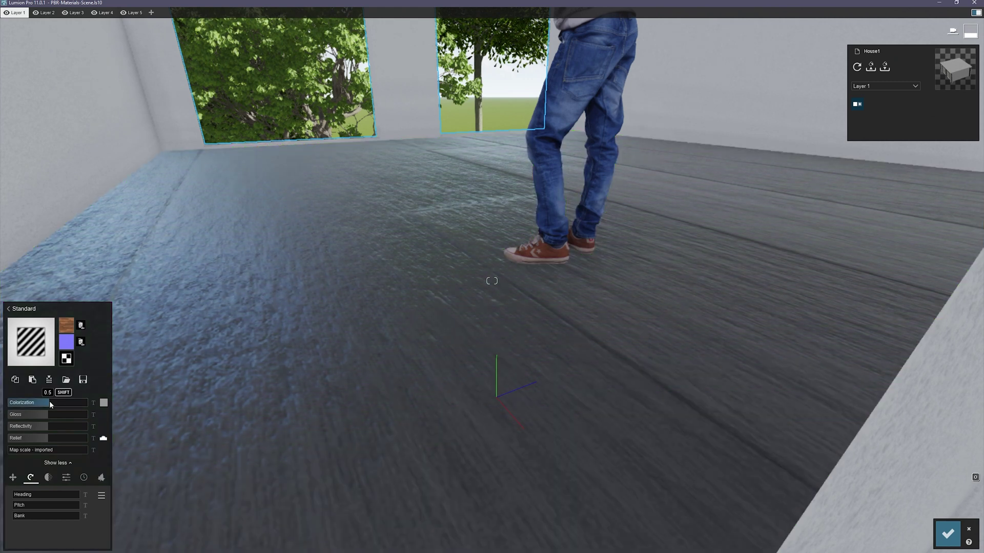
{"action": "left_click_drag", "start_coordinate": [50, 404], "coordinate": [17, 414]}
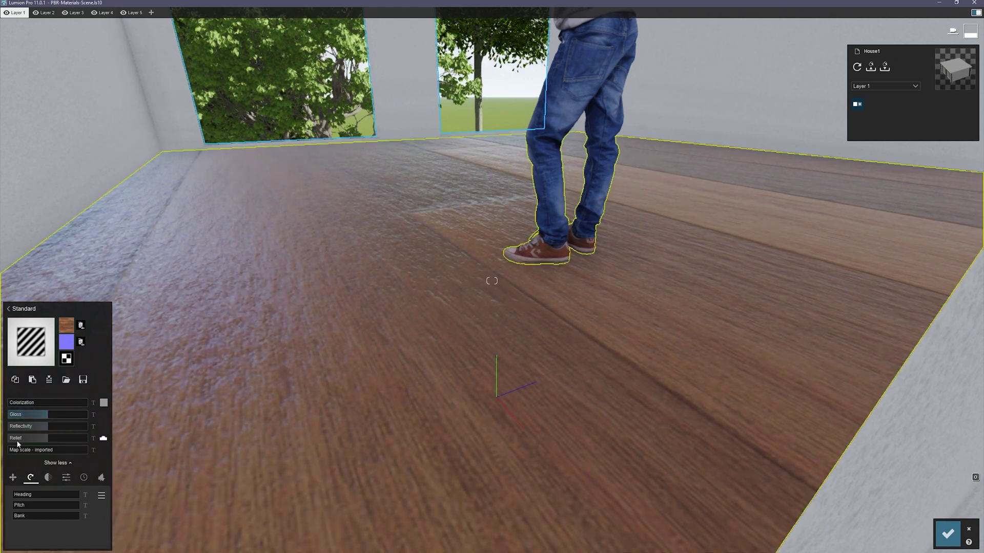
Set a custom, larger texture scale on the floor and rotate the texture 90 degrees.
{"action": "left_click", "coordinate": [19, 450]}
{"action": "left_click_drag", "start_coordinate": [21, 452], "coordinate": [25, 452]}
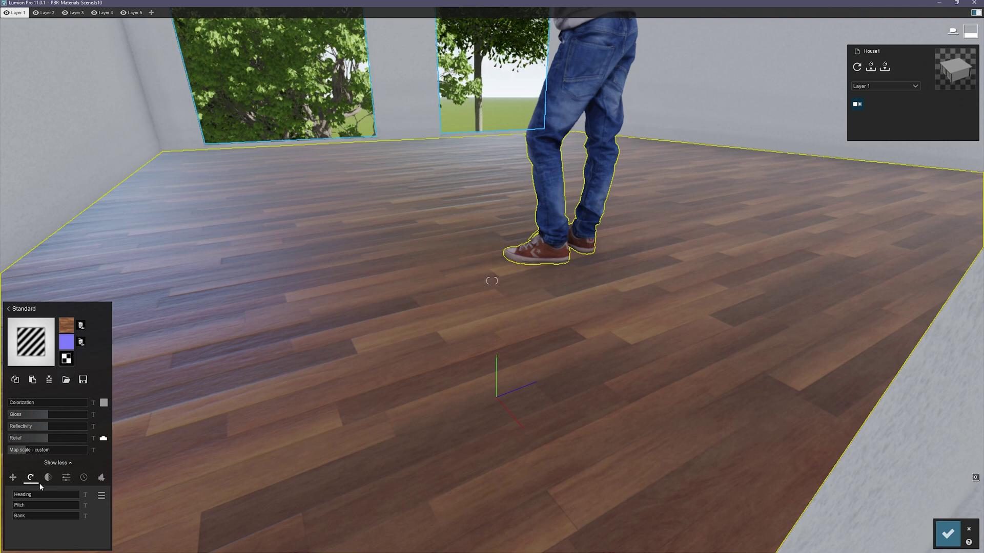
{"action": "left_click", "coordinate": [12, 478]}
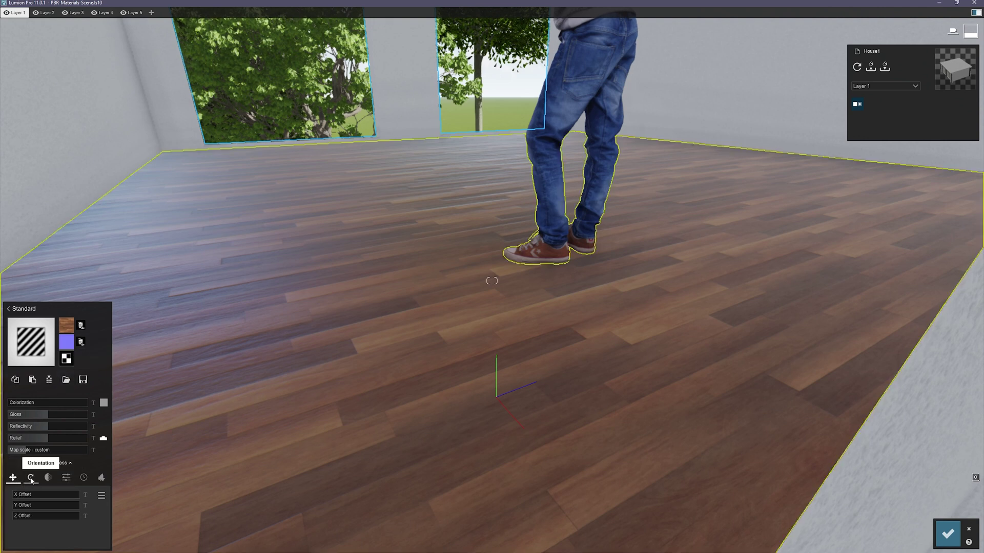
{"action": "left_click", "coordinate": [31, 478]}
{"action": "left_click", "coordinate": [33, 496], "text": "shift"}
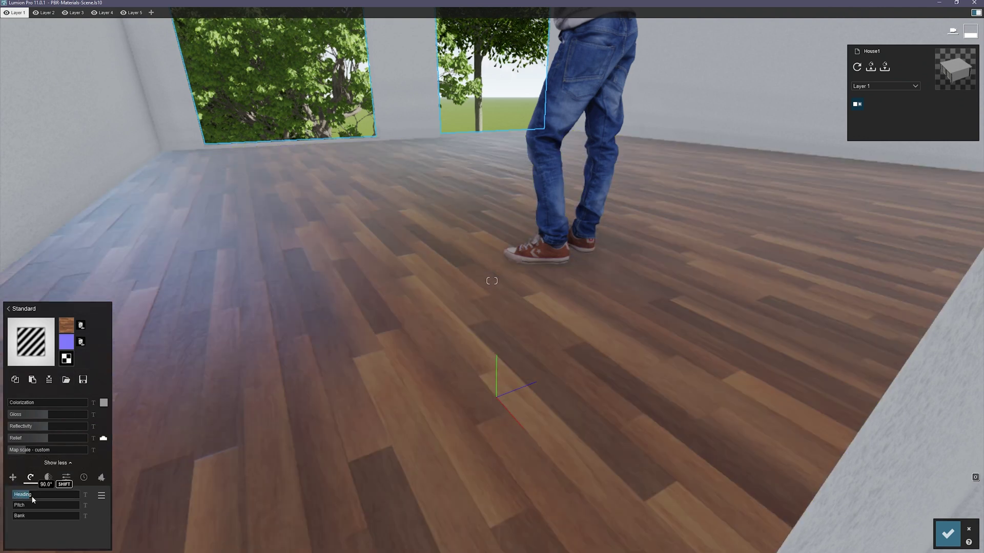
Load WoodFlooring044_NRM_4K.tga as the floor's normal map and turn the camera to view it.
{"action": "left_click", "coordinate": [70, 343]}
{"action": "left_click", "coordinate": [291, 24]}
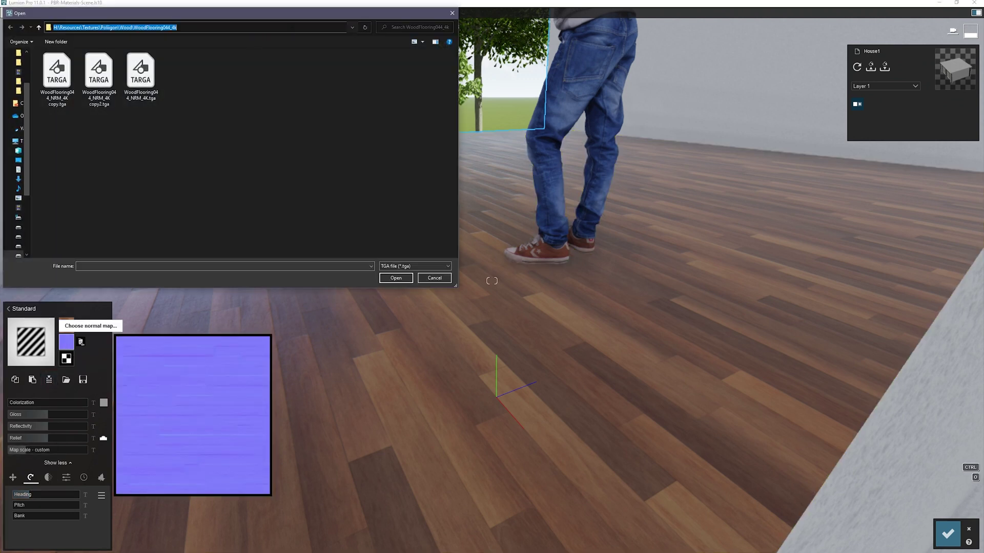
{"action": "key", "text": "ctrl+v"}
{"action": "key", "text": "Return"}
{"action": "left_click", "coordinate": [57, 76]}
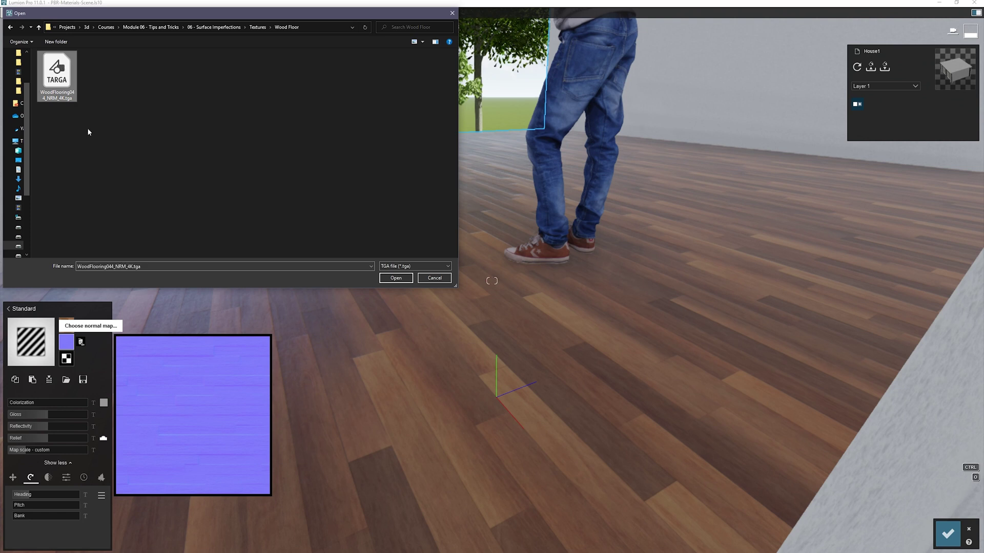
{"action": "double_click", "coordinate": [65, 69]}
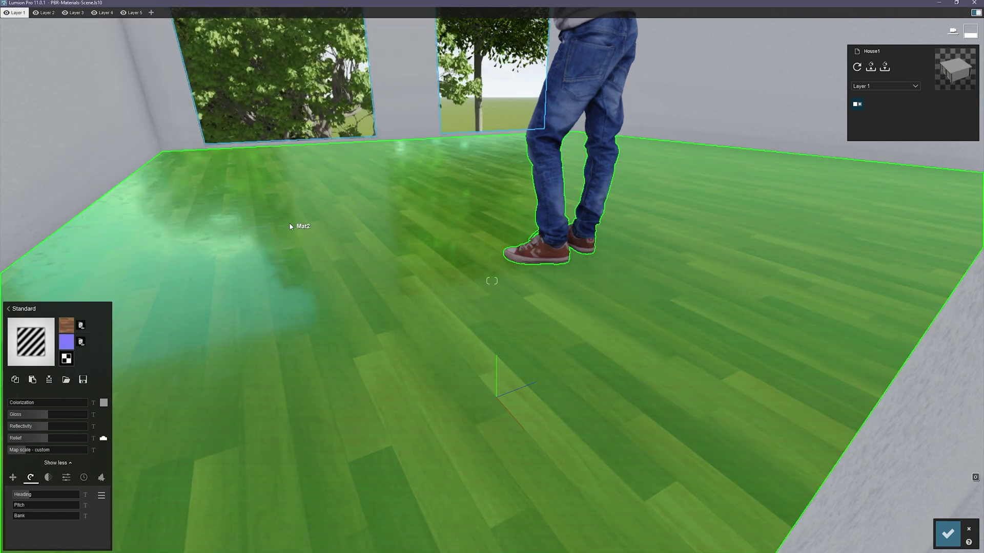
{"action": "right_click_drag", "start_coordinate": [291, 223], "coordinate": [282, 224]}
{"action": "mouse_move", "coordinate": [562, 315]}
{"action": "right_mouse_down"}
{"action": "mouse_move", "coordinate": [543, 314]}
{"action": "mouse_move", "coordinate": [562, 314]}
{"action": "right_mouse_up"}
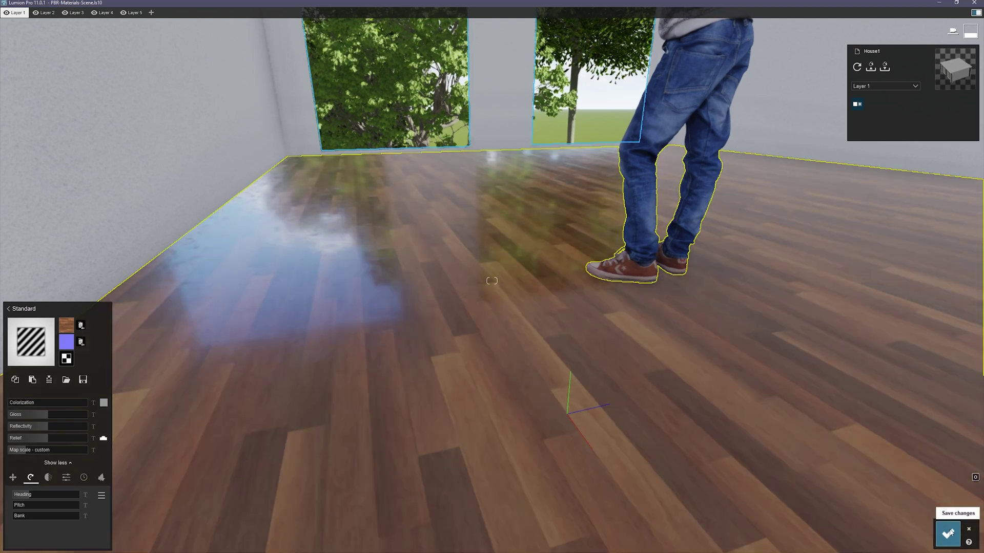
Save the floor material changes and look around the room down toward the wooden floor.
{"action": "left_click", "coordinate": [950, 532]}
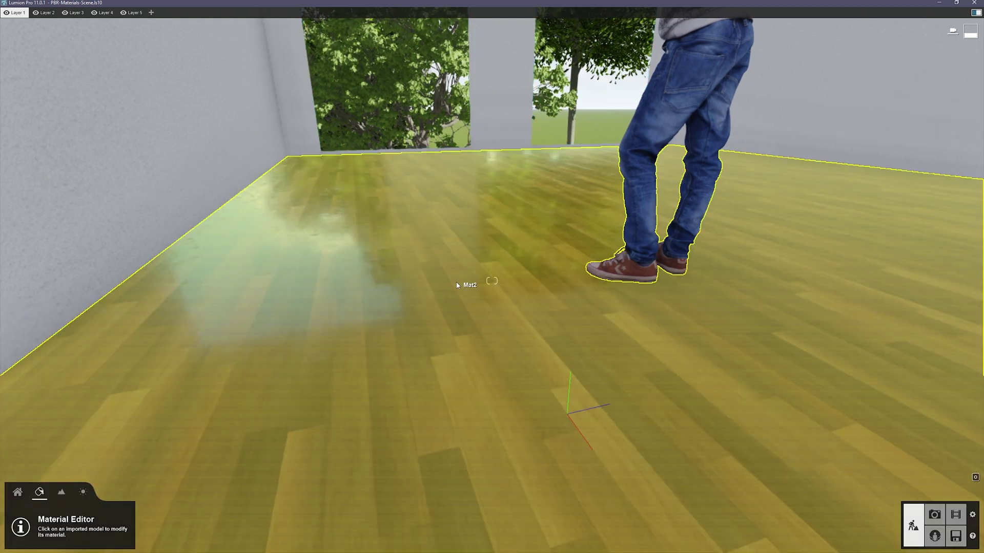
{"action": "right_click_drag", "start_coordinate": [461, 280], "coordinate": [410, 281]}
{"action": "right_click_drag", "start_coordinate": [492, 281], "coordinate": [681, 324]}
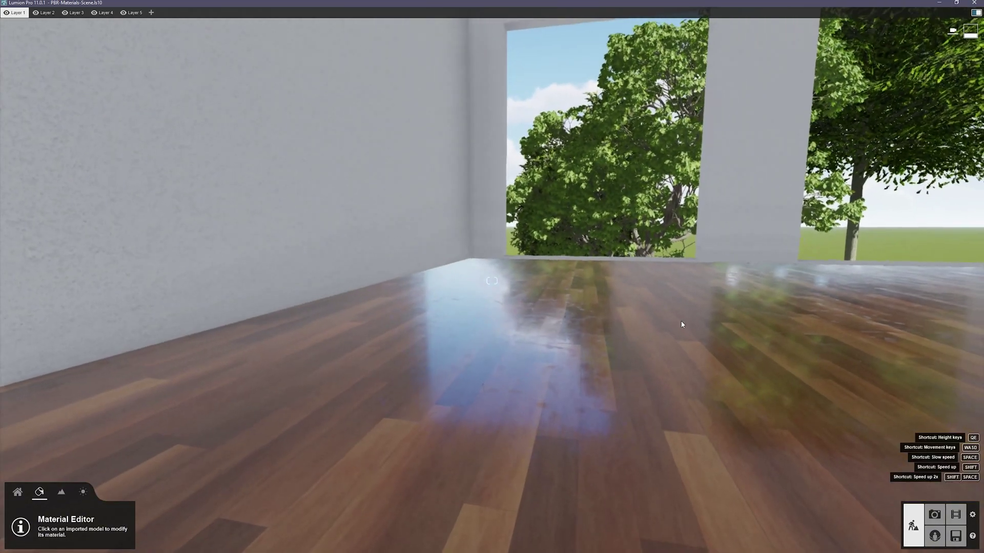
{"action": "right_click_drag", "start_coordinate": [597, 310], "coordinate": [544, 267]}
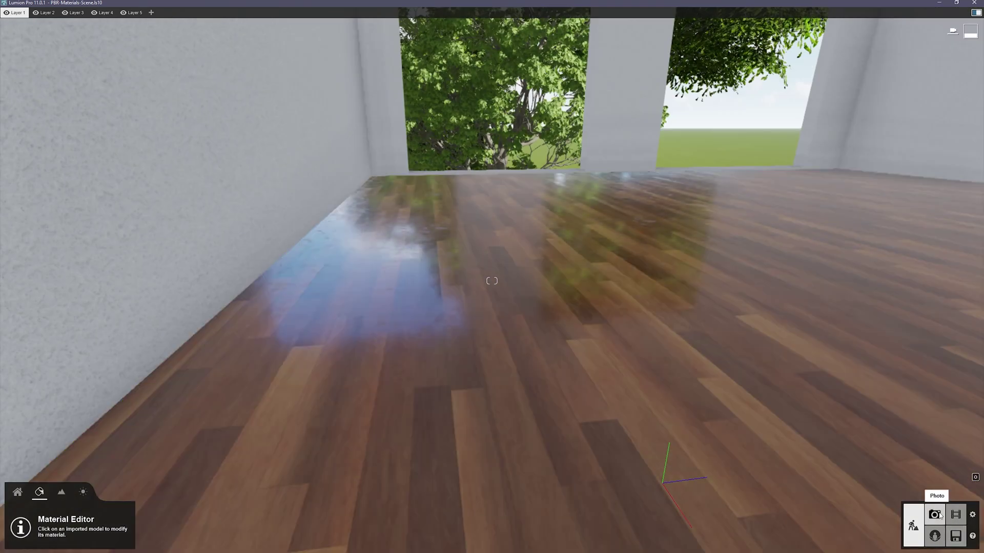
Enter Photo mode and restore the first saved photo's camera view.
{"action": "left_click", "coordinate": [934, 515]}
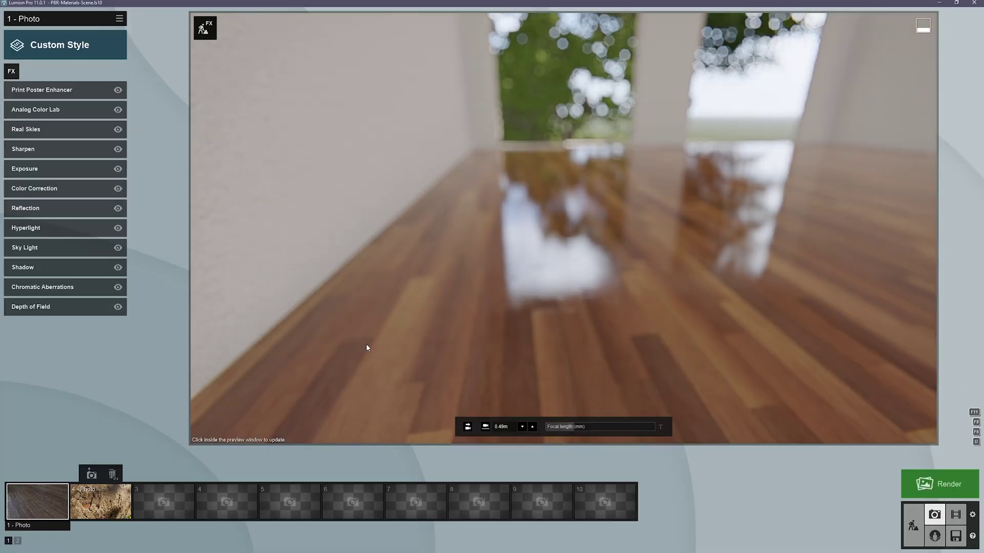
{"action": "left_click", "coordinate": [41, 497]}
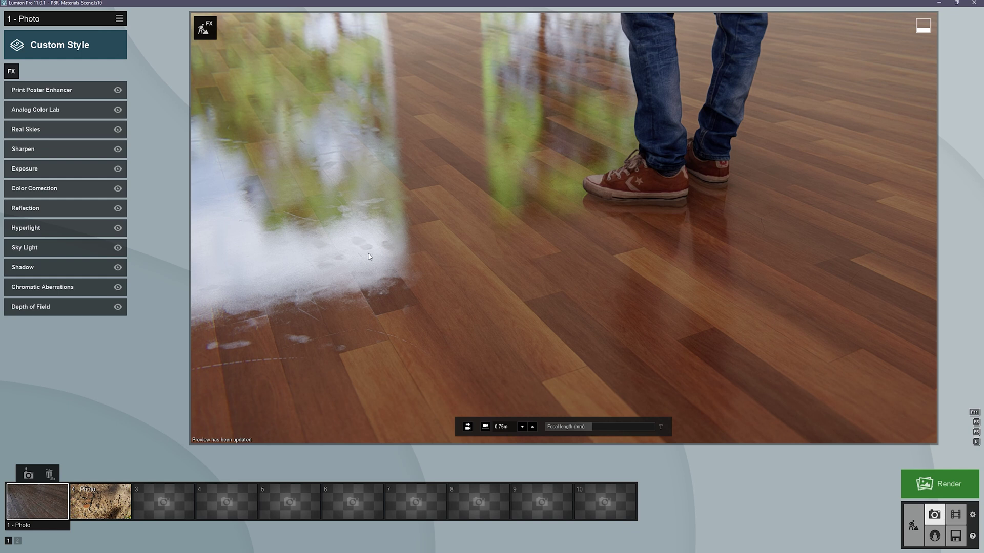
{"action": "mouse_move", "coordinate": [248, 518]}
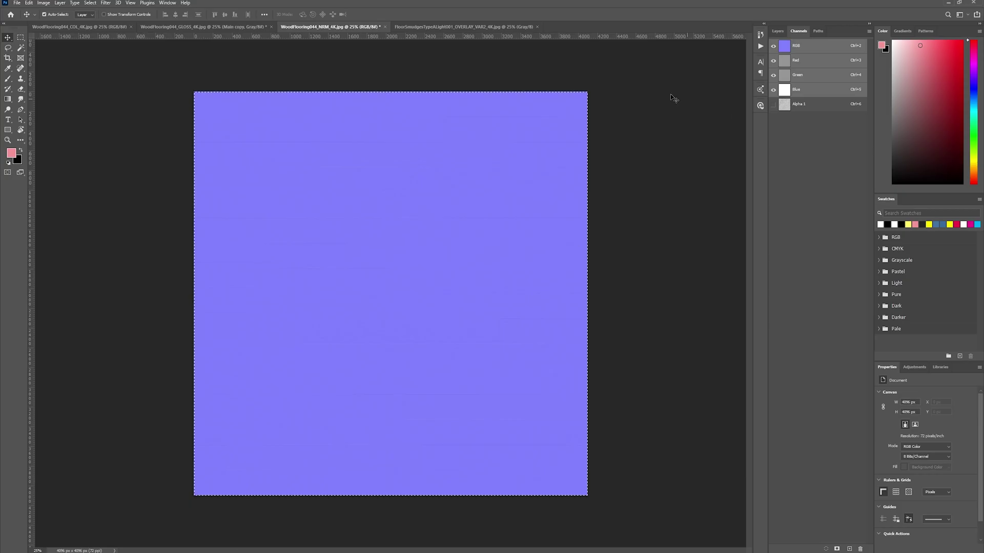
In the GLOSS document, hide Main copy and the scratch and smudge layers inside the Main group.
{"action": "left_click", "coordinate": [237, 27]}
{"action": "left_click", "coordinate": [777, 30]}
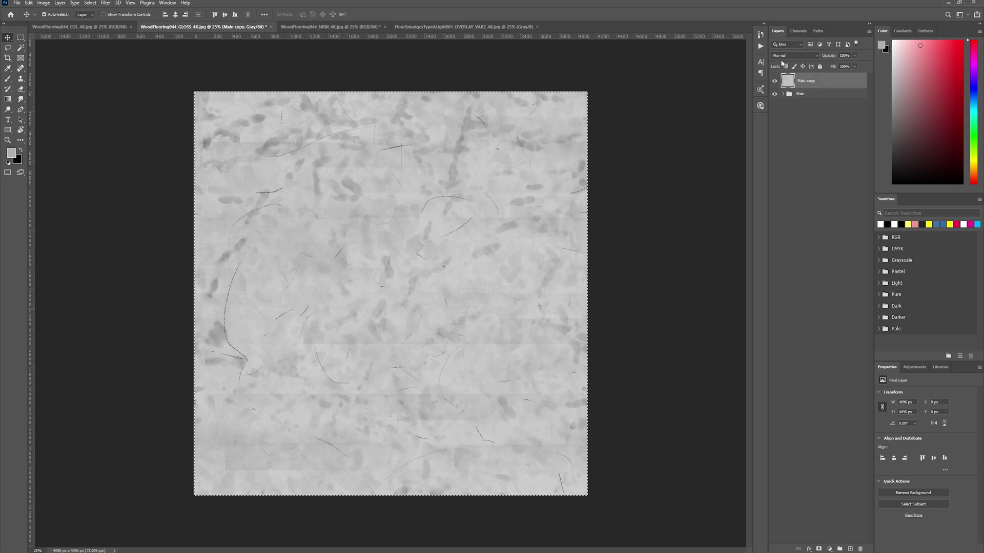
{"action": "left_click", "coordinate": [774, 81]}
{"action": "left_click", "coordinate": [786, 95]}
{"action": "left_click", "coordinate": [782, 93]}
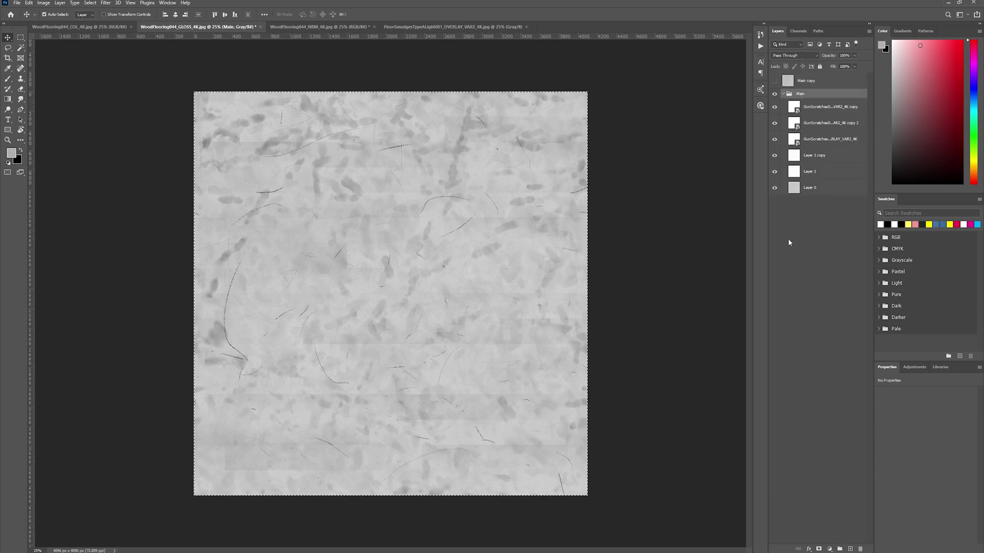
{"action": "left_click", "coordinate": [774, 108]}
{"action": "left_click_drag", "start_coordinate": [775, 107], "coordinate": [774, 171]}
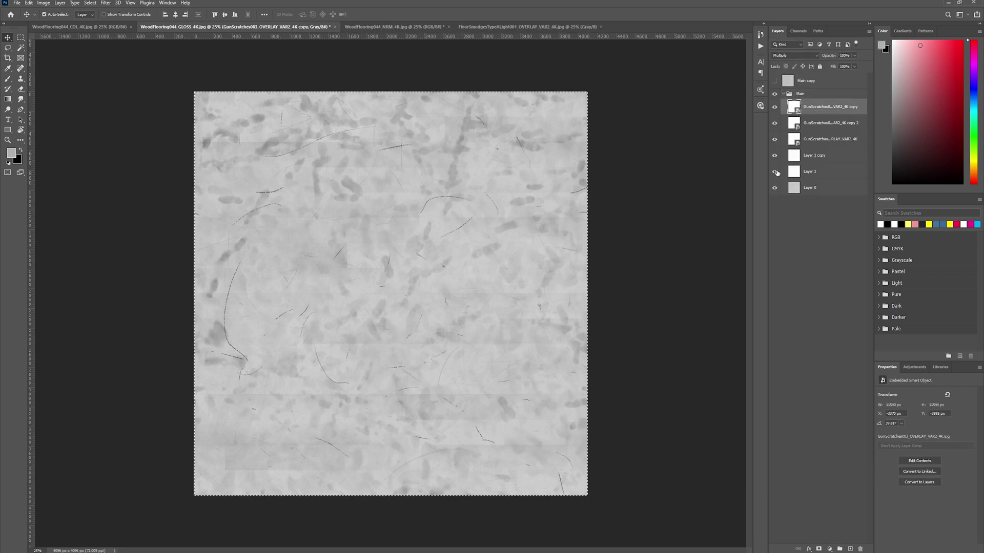
Show both smudge layers again, mask Layer 1 copy, and set up a black brush.
{"action": "left_click", "coordinate": [774, 171]}
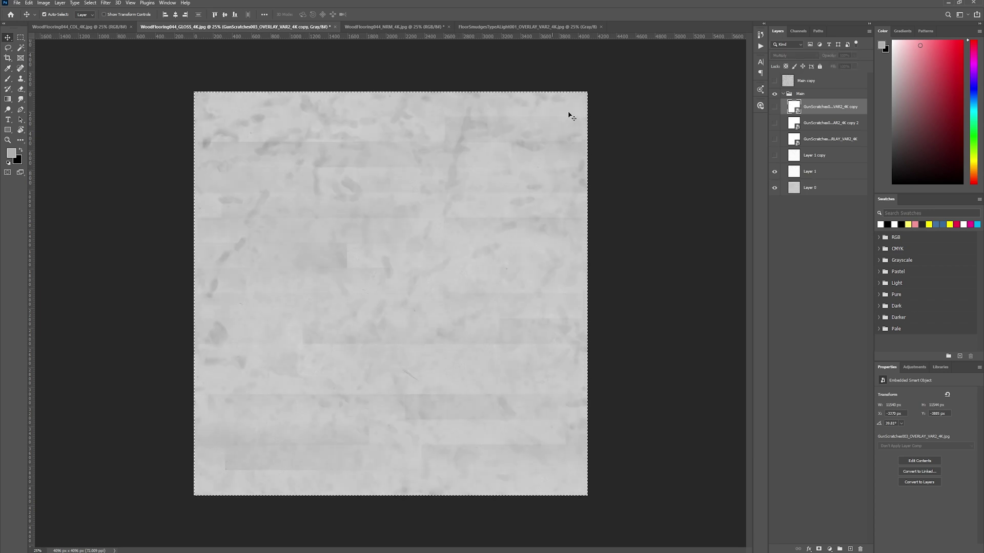
{"action": "left_click", "coordinate": [775, 156]}
{"action": "left_click", "coordinate": [817, 156]}
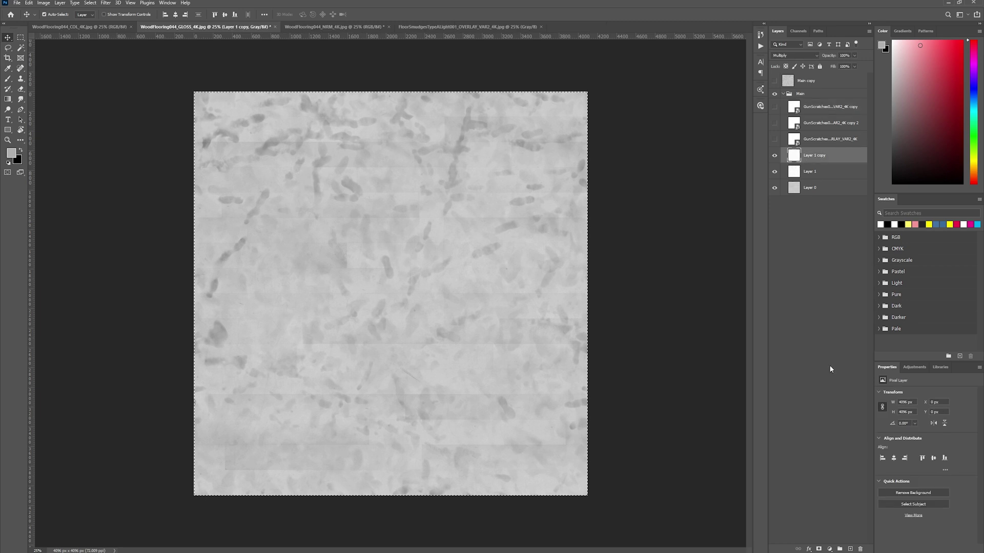
{"action": "left_click", "coordinate": [818, 550]}
{"action": "key", "text": "b"}
{"action": "key", "text": "d"}
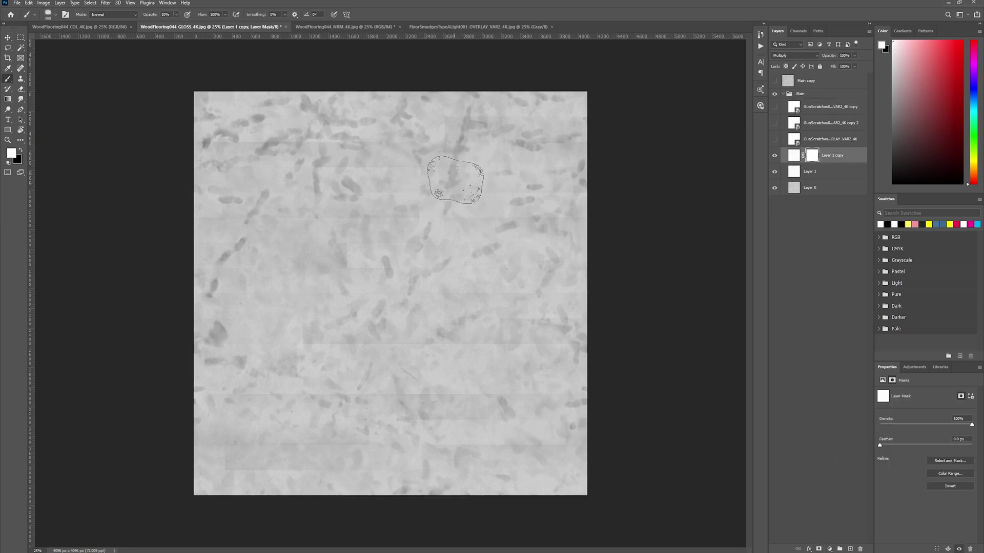
{"action": "key", "text": "x"}
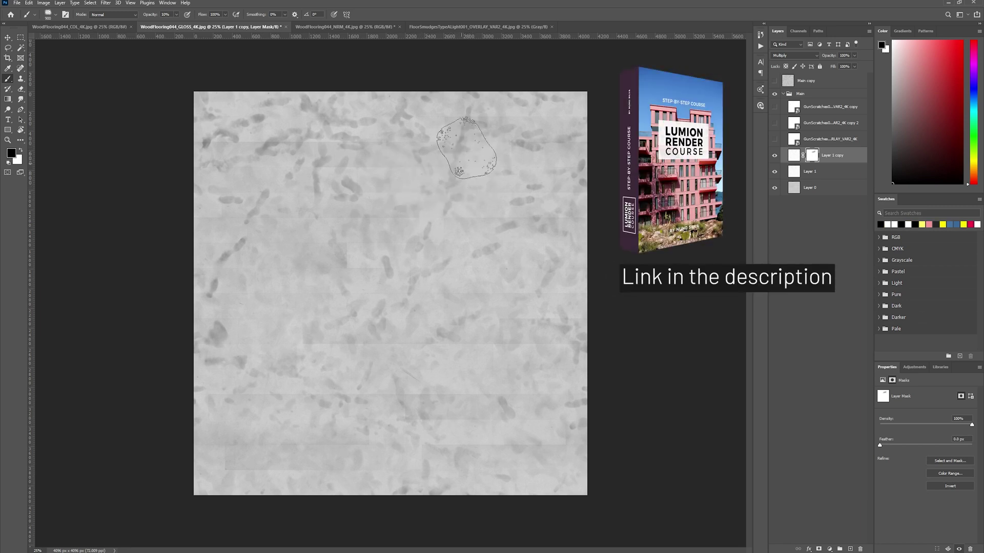
Compare Layer 1 on and off, then add a layer mask to Layer 1.
{"action": "left_click", "coordinate": [775, 172]}
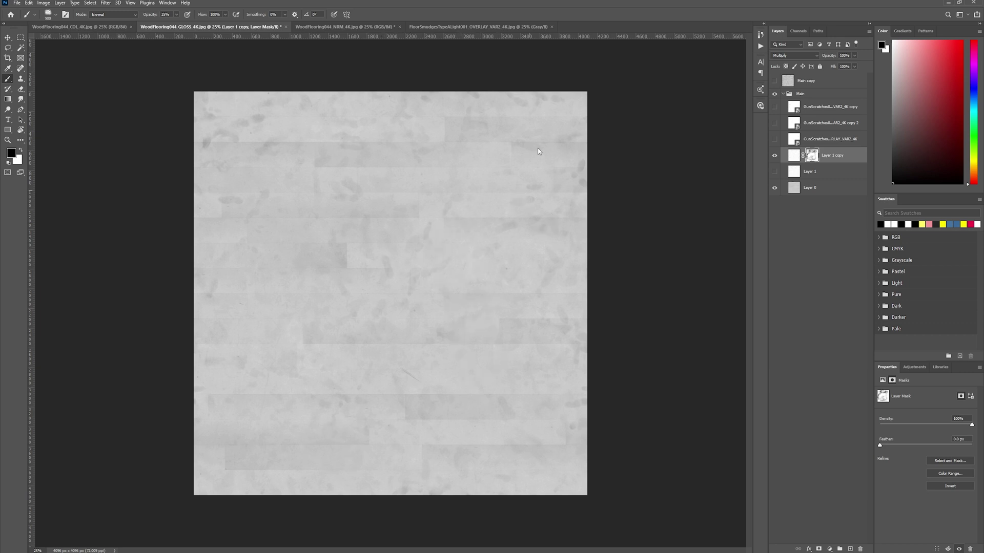
{"action": "left_click", "coordinate": [774, 173]}
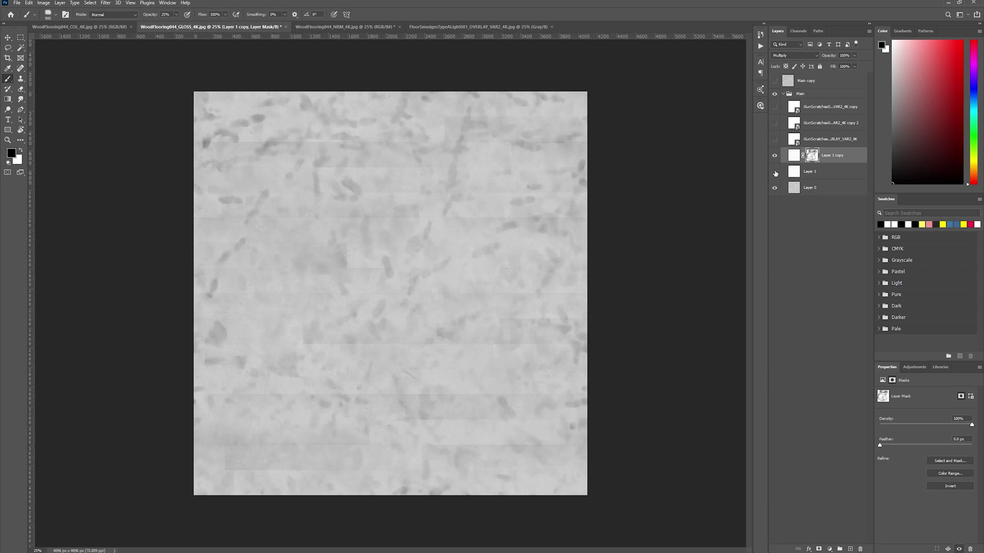
{"action": "left_click", "coordinate": [775, 173]}
{"action": "left_click", "coordinate": [775, 173]}
{"action": "left_click", "coordinate": [795, 175]}
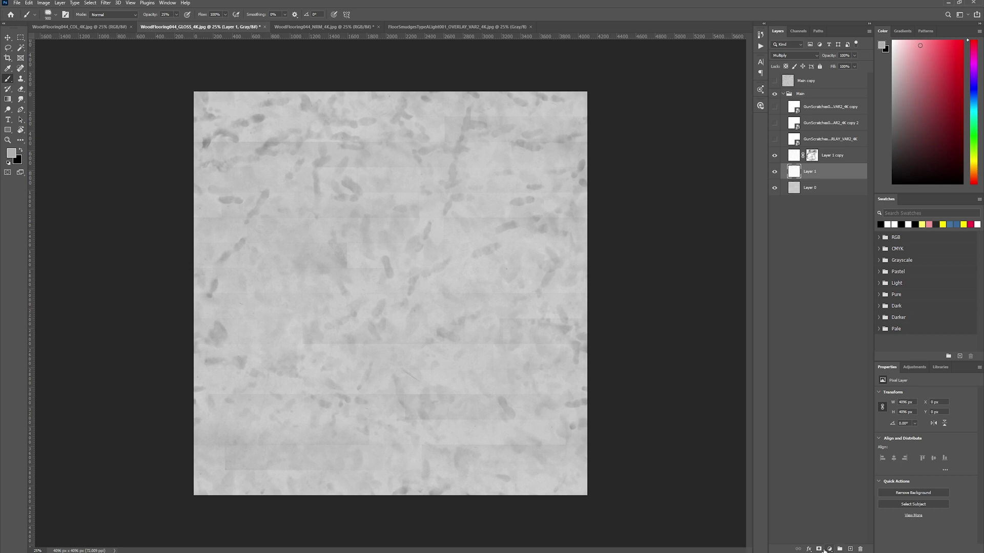
{"action": "left_click", "coordinate": [820, 549]}
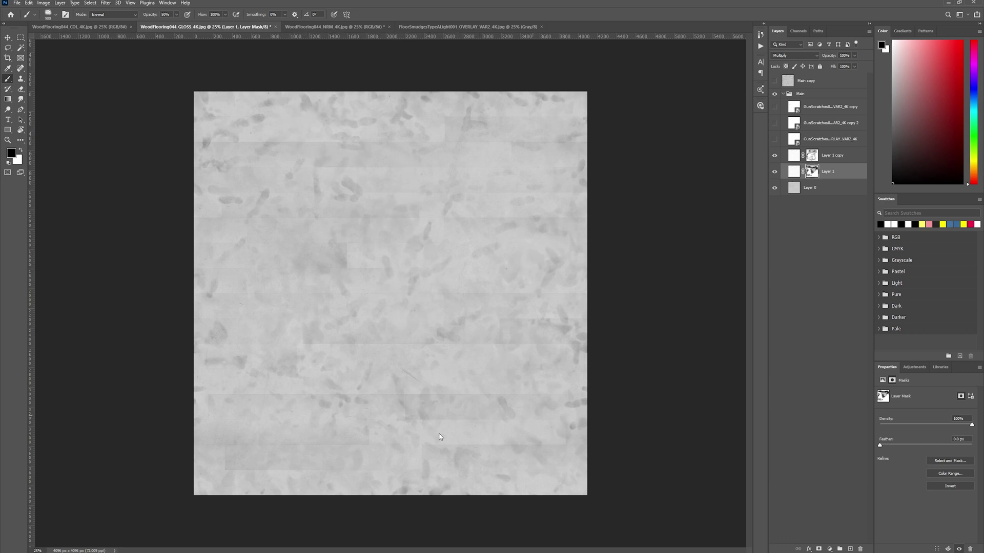
{"action": "left_click", "coordinate": [790, 143]}
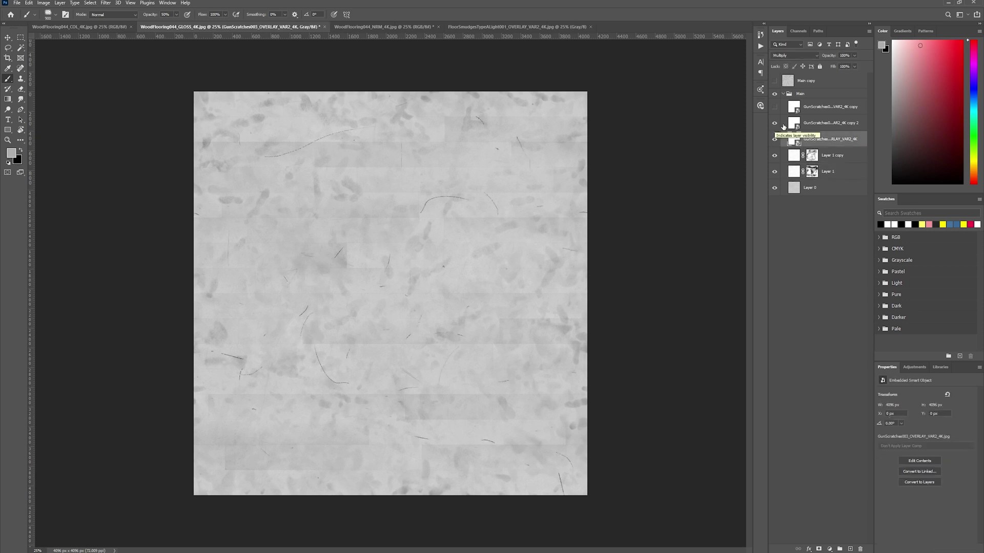
Add a black mask to the copy 2 scratch layer and paint some scratches back near the upper right.
{"action": "left_click", "coordinate": [784, 123]}
{"action": "left_click", "coordinate": [819, 549]}
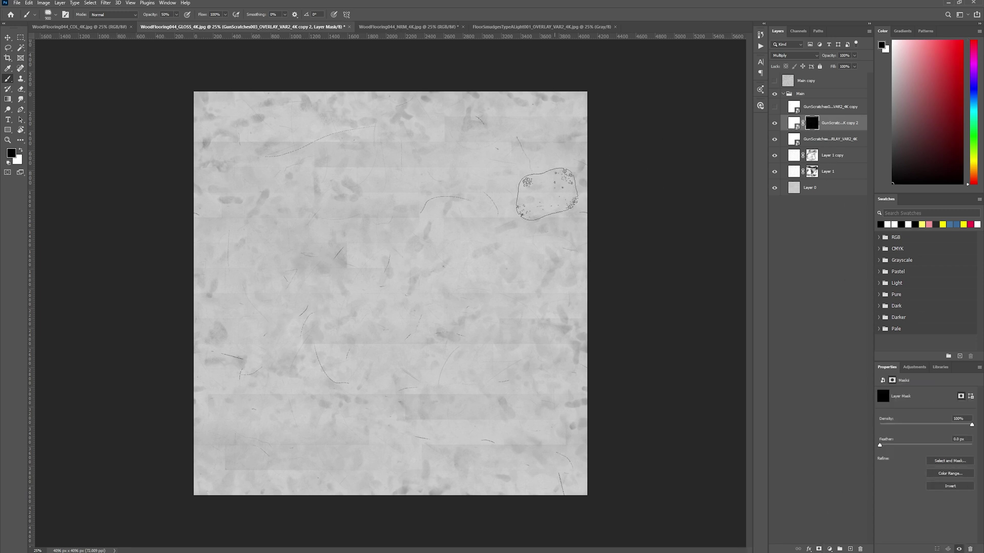
{"action": "key", "text": "x"}
{"action": "mouse_move", "coordinate": [546, 194]}
{"action": "left_mouse_down"}
{"action": "mouse_move", "coordinate": [461, 207]}
{"action": "mouse_move", "coordinate": [525, 208]}
{"action": "left_mouse_up"}
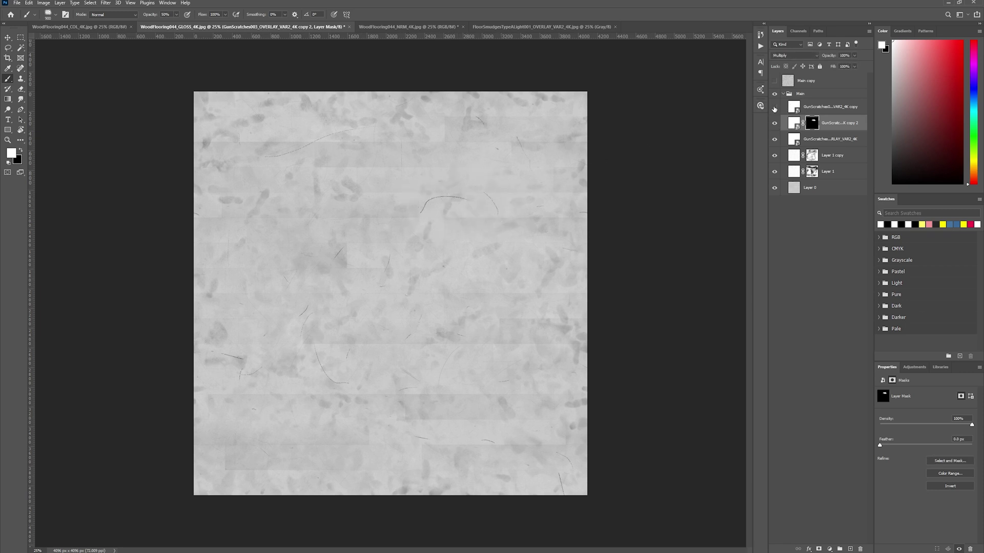
Mask the top Gun Scratches copy and paint black to fade the curved scratch on the left.
{"action": "left_click", "coordinate": [794, 107]}
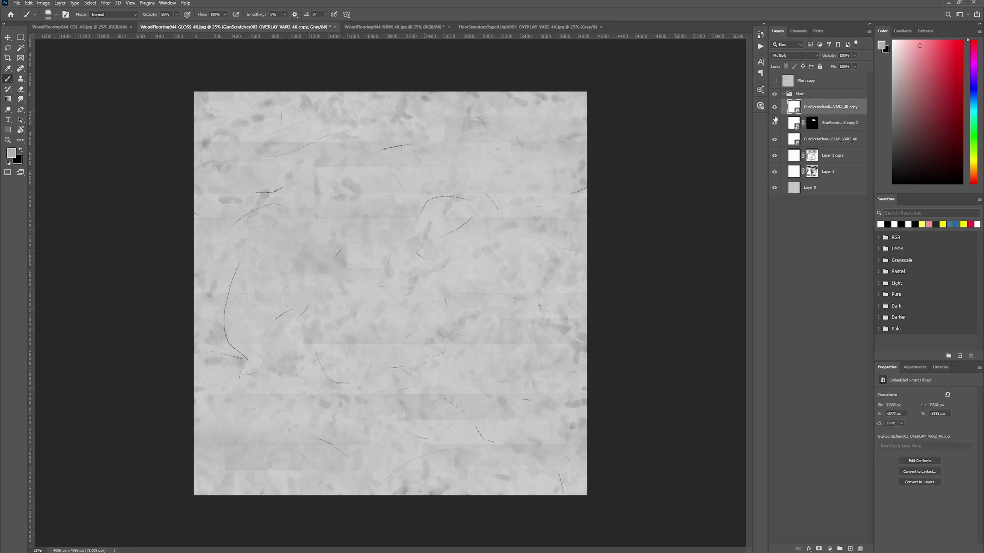
{"action": "left_click", "coordinate": [819, 548]}
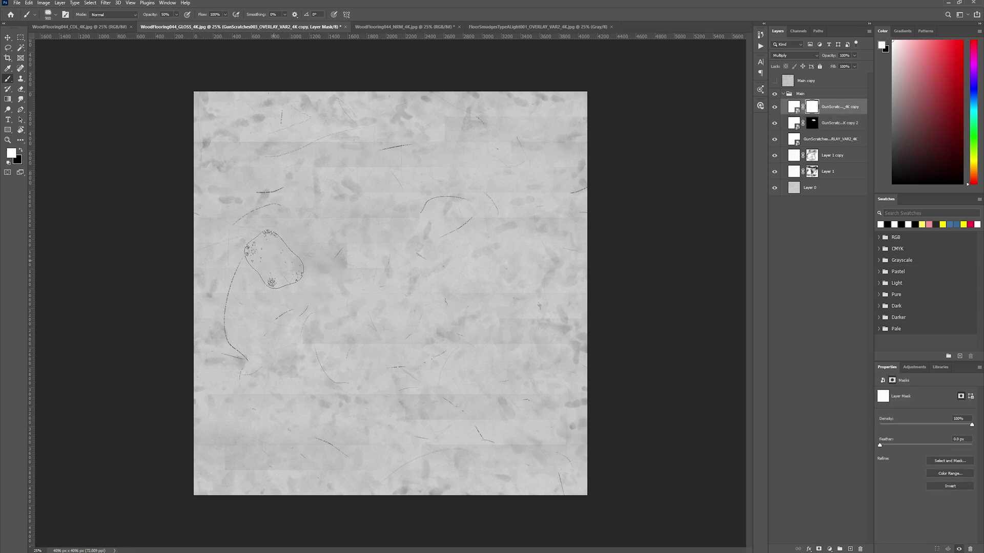
{"action": "key", "text": "x"}
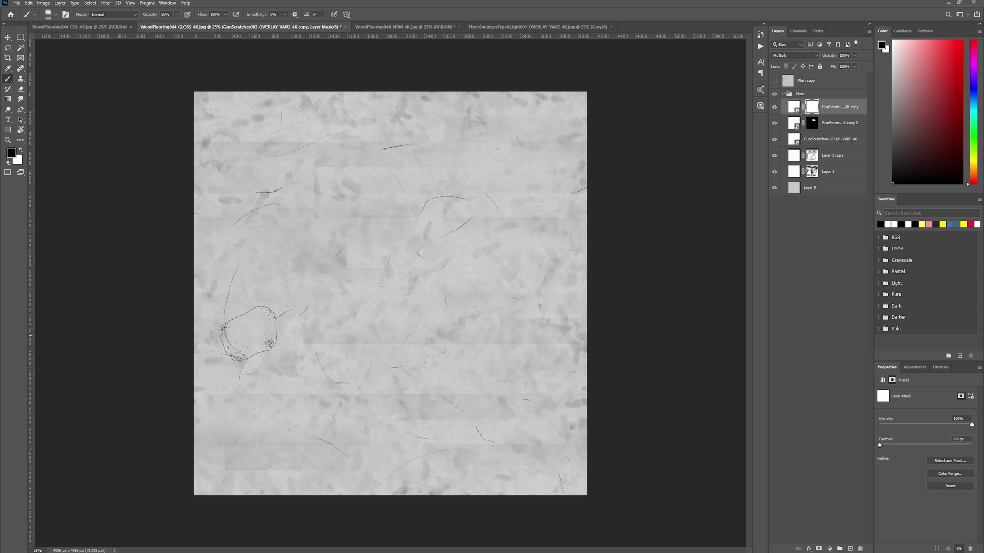
{"action": "left_click_drag", "start_coordinate": [237, 331], "coordinate": [259, 264]}
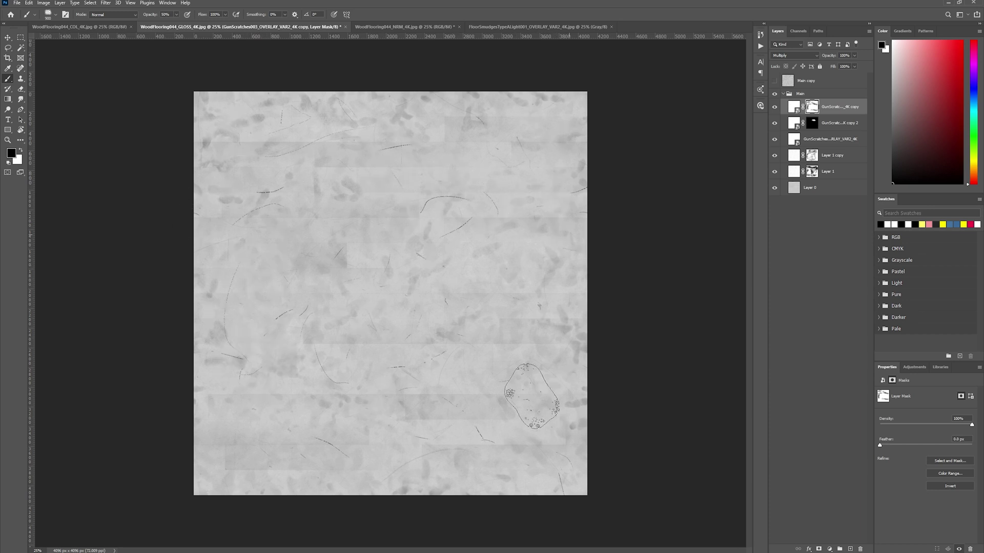
{"action": "left_click", "coordinate": [798, 94]}
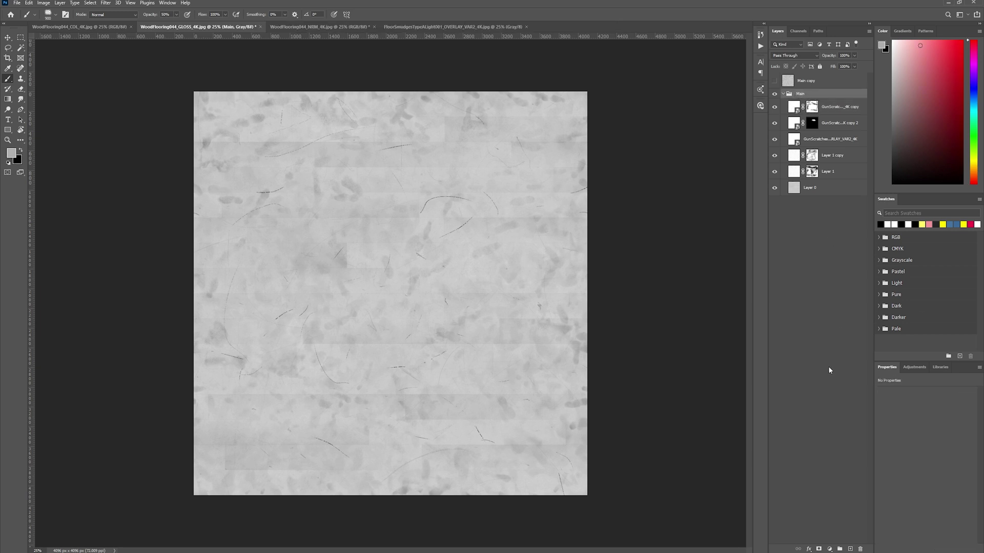
Duplicate and merge the Main group, select all, then go to the NRM document's Alpha 1 channel.
{"action": "key", "text": "ctrl+j"}
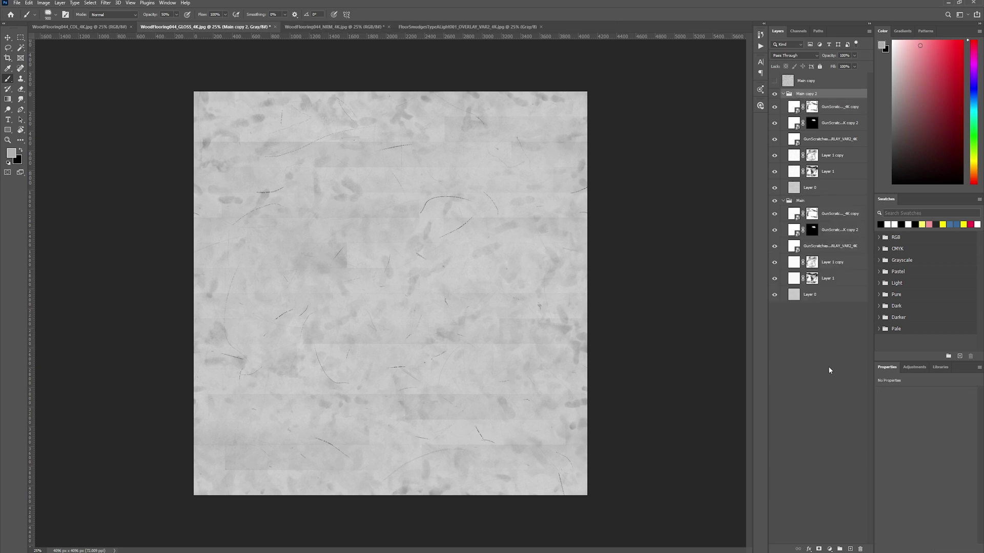
{"action": "key", "text": "ctrl+e"}
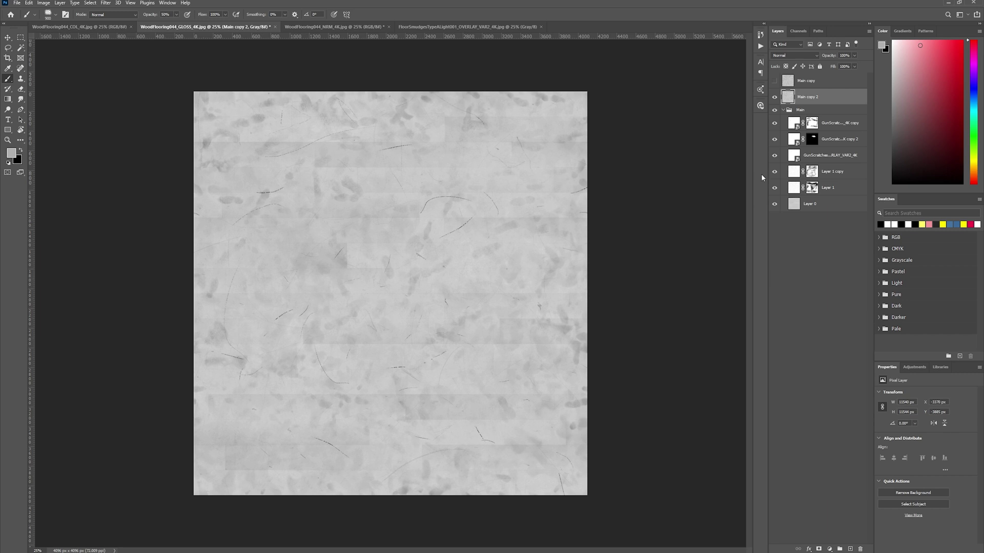
{"action": "key", "text": "ctrl+a"}
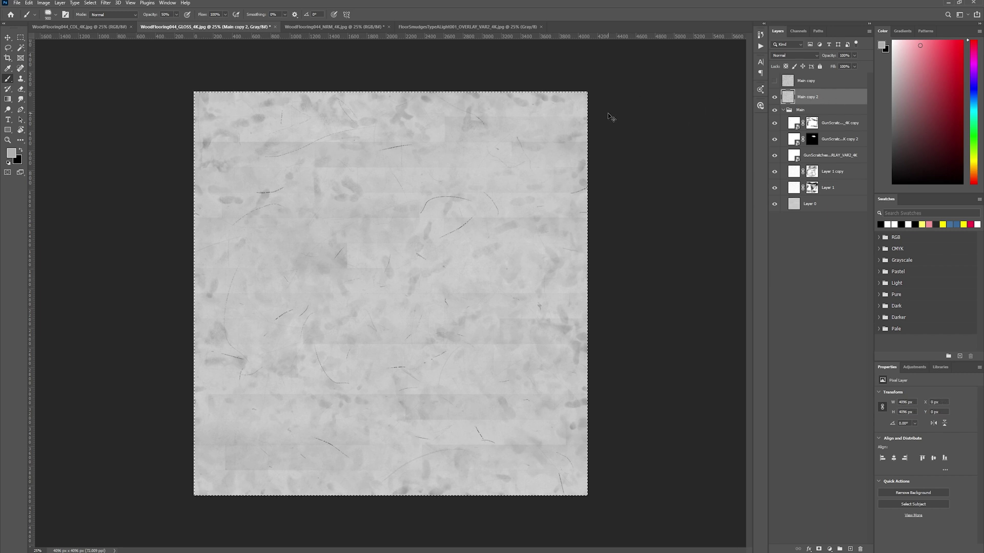
{"action": "left_click", "coordinate": [302, 27]}
{"action": "left_click", "coordinate": [798, 32]}
{"action": "left_click", "coordinate": [799, 104]}
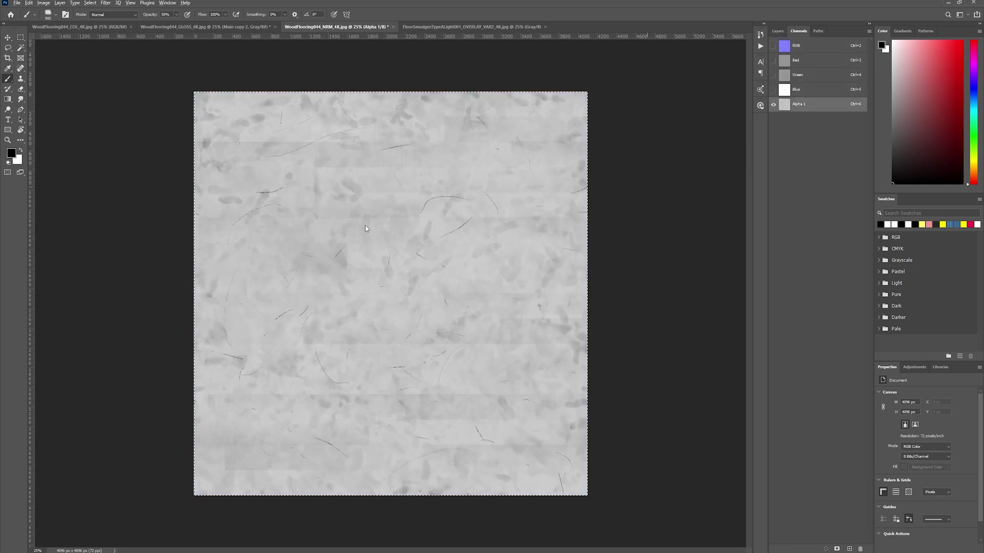
Save a copy of the normal map as a 32 bits/pixel Targa with '_2' added to the name.
{"action": "key", "text": "ctrl+shift+s"}
{"action": "left_click", "coordinate": [77, 252]}
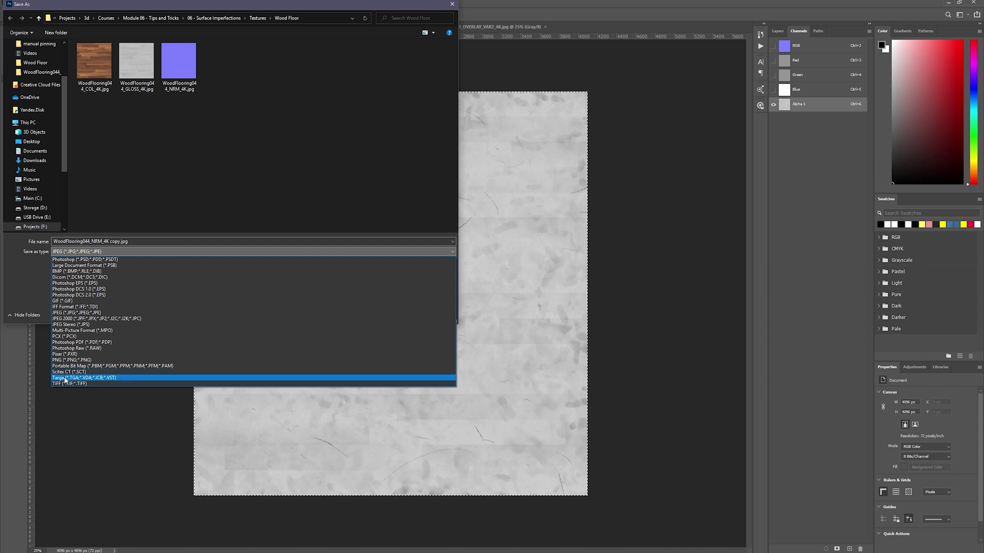
{"action": "left_click", "coordinate": [77, 378]}
{"action": "left_click", "coordinate": [107, 241]}
{"action": "left_click", "coordinate": [107, 241]}
{"action": "key", "text": "shift+End"}
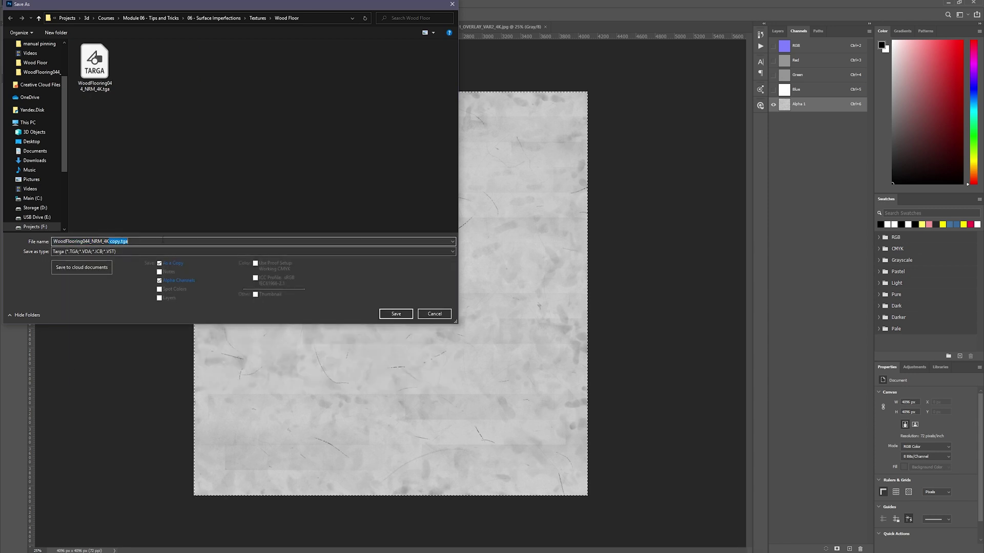
{"action": "type", "text": "_2"}
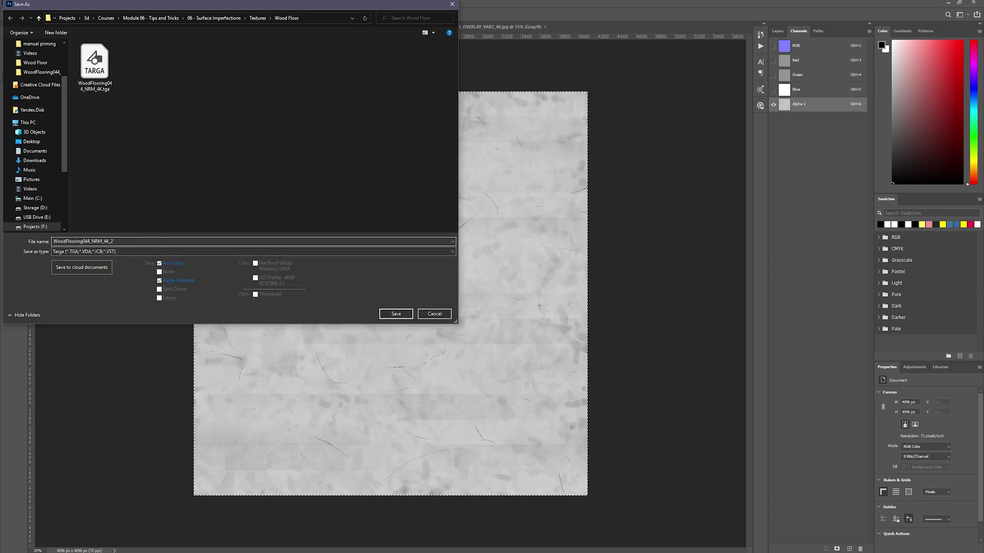
{"action": "left_click", "coordinate": [396, 314]}
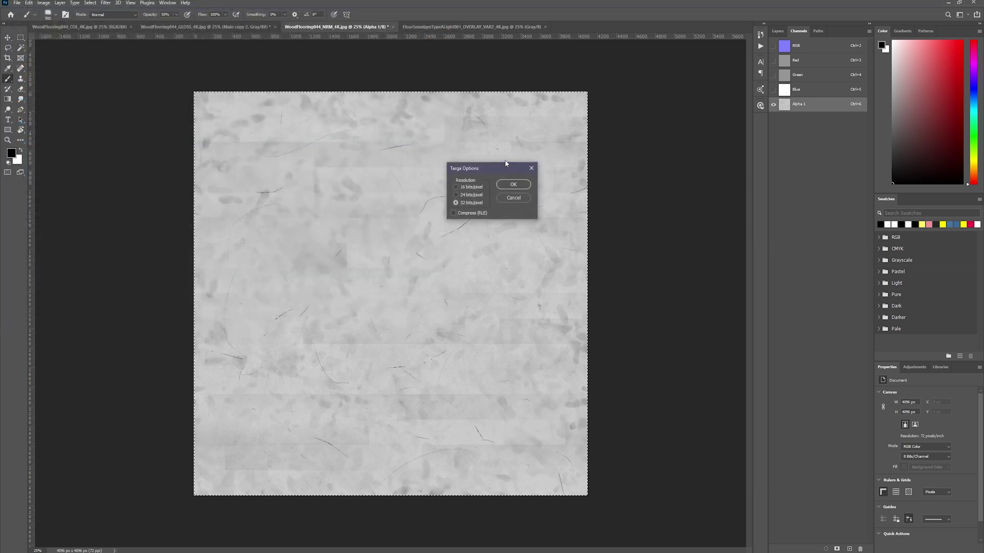
{"action": "left_click", "coordinate": [513, 184]}
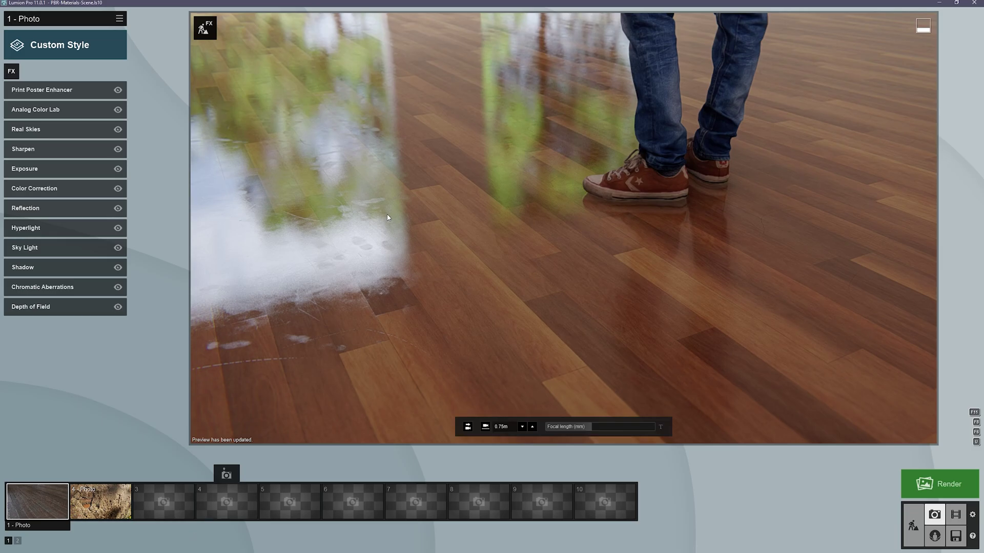
Replace the floor material's normal map with the newly saved _2 Targa file.
{"action": "left_click", "coordinate": [913, 526]}
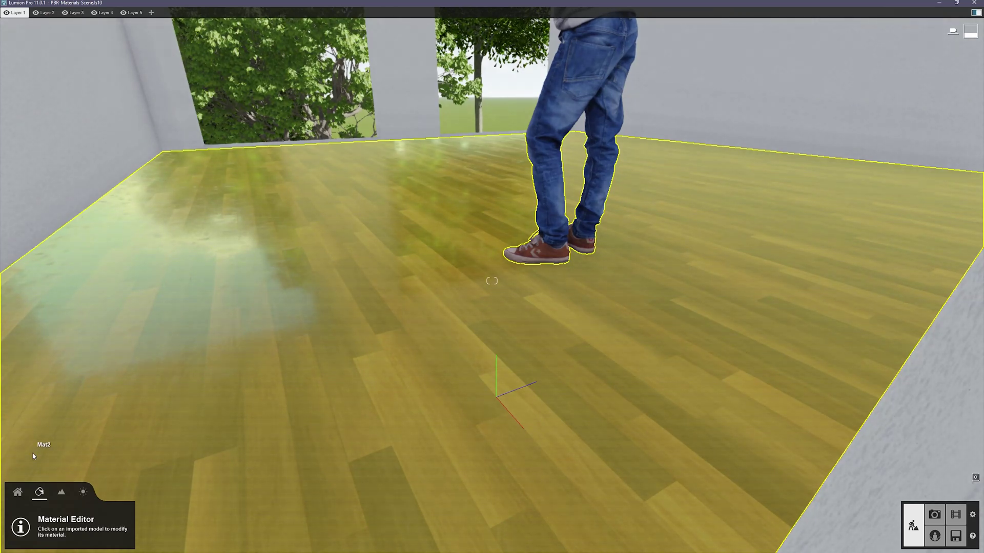
{"action": "left_click", "coordinate": [185, 387]}
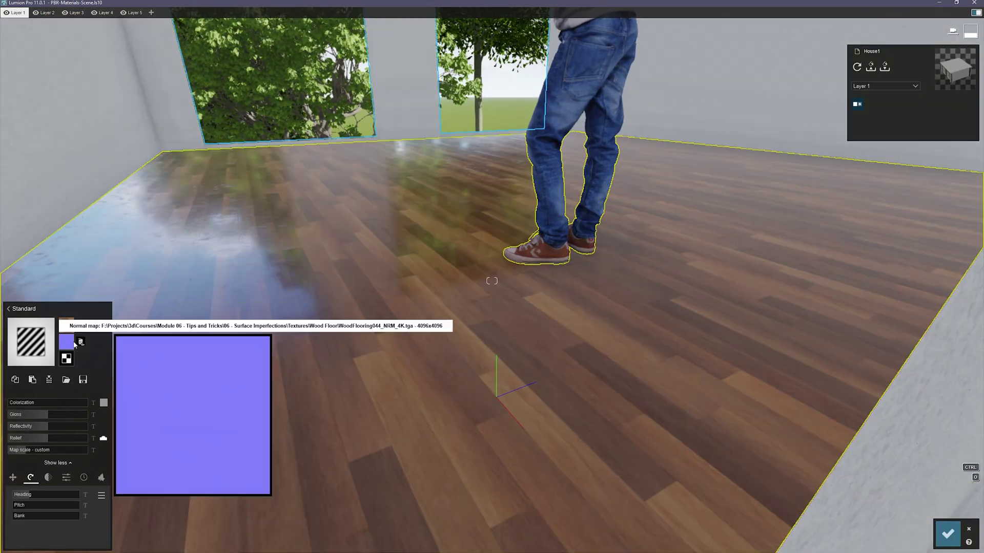
{"action": "left_click", "coordinate": [66, 342]}
{"action": "double_click", "coordinate": [101, 74]}
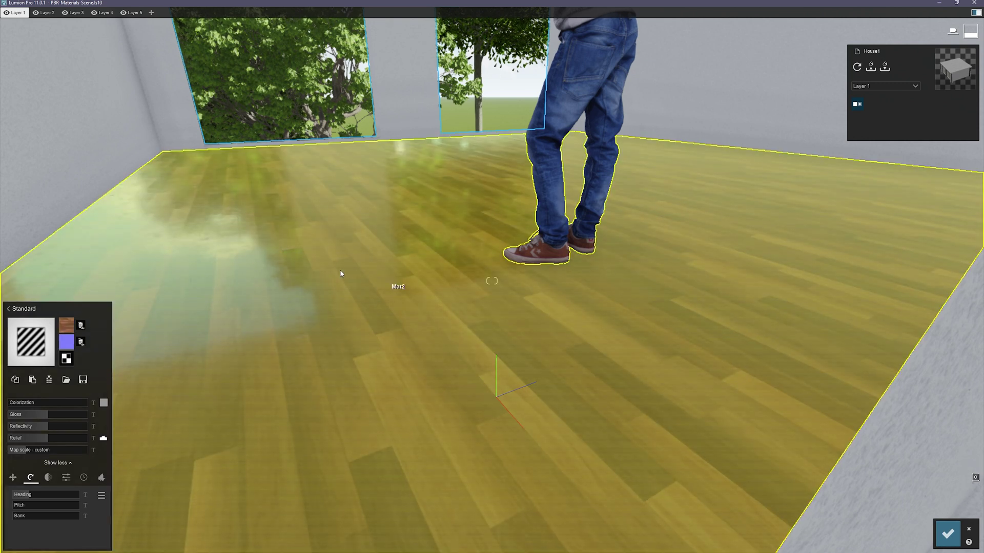
Move the camera around to inspect the floor reflections, then accept the material changes.
{"action": "right_click_drag", "start_coordinate": [340, 269], "coordinate": [225, 279]}
{"action": "key", "text": "w"}
{"action": "key", "text": "w"}
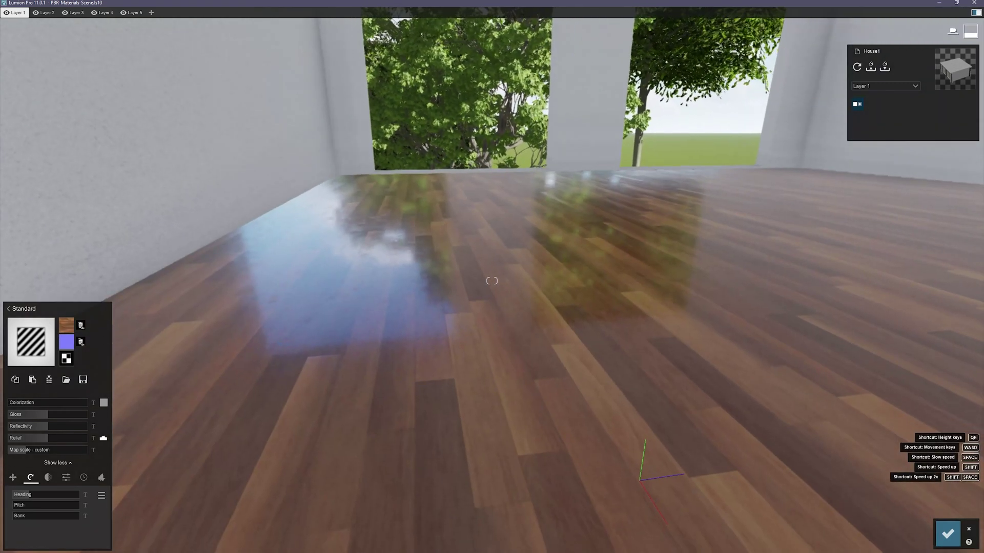
{"action": "key", "text": "s"}
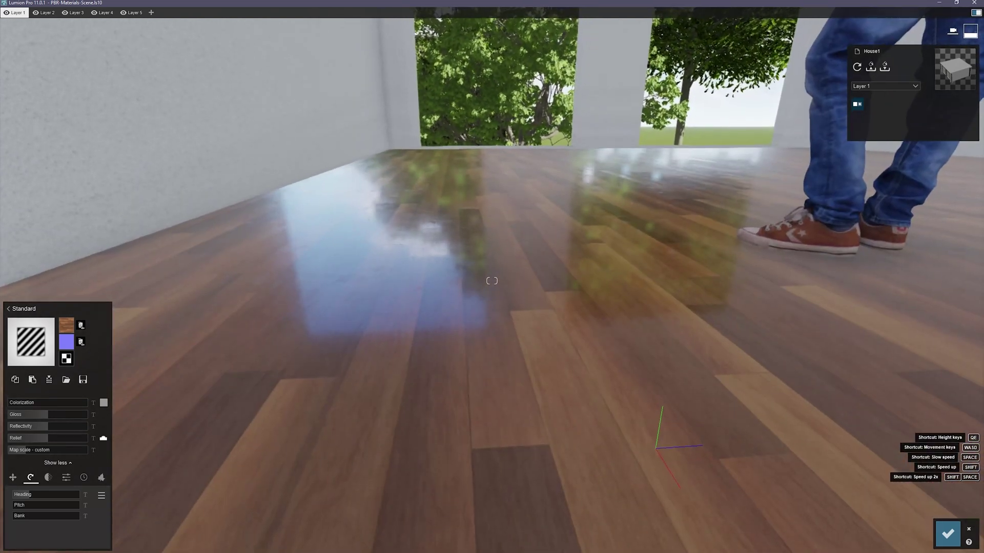
{"action": "right_click_drag", "start_coordinate": [492, 280], "coordinate": [341, 283]}
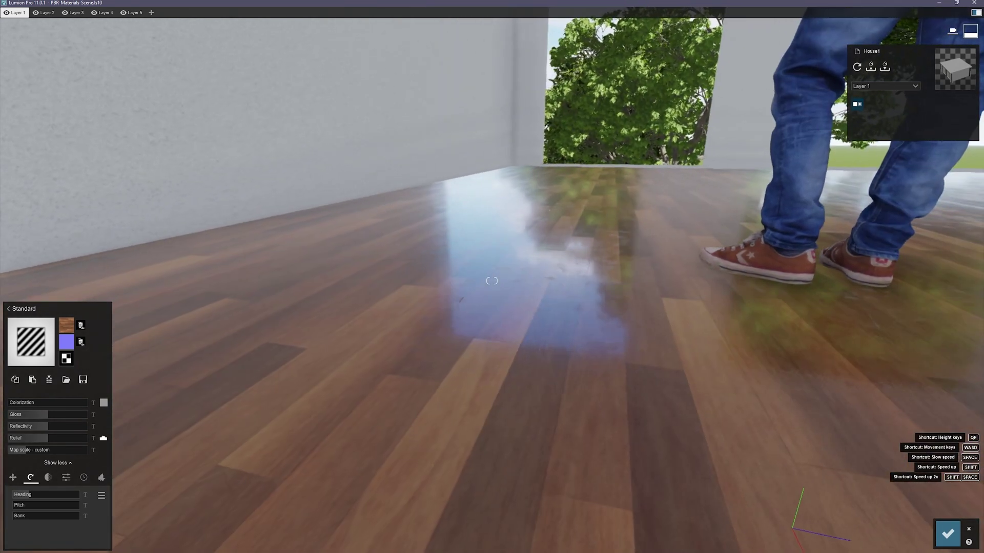
{"action": "key", "text": "a"}
{"action": "key", "text": "d"}
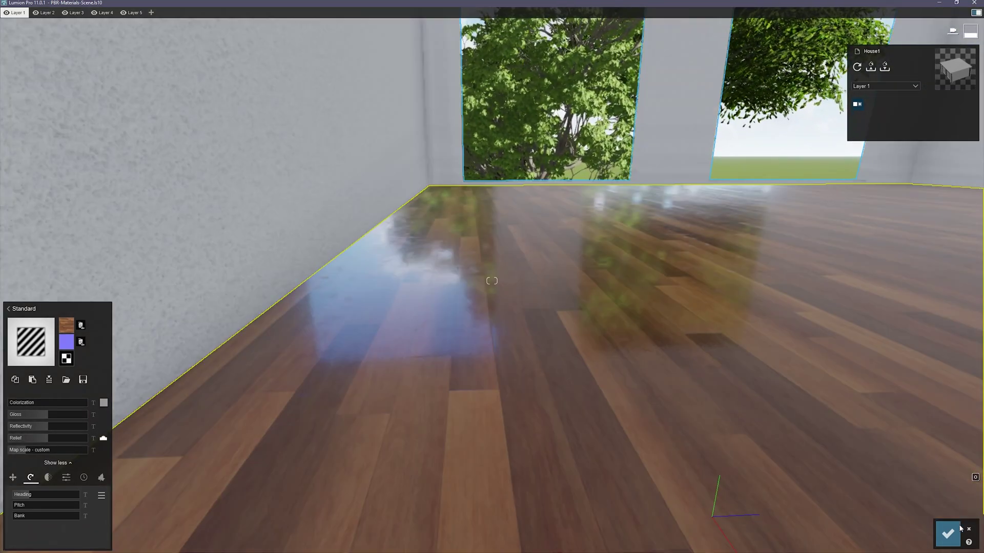
{"action": "left_click", "coordinate": [947, 521]}
Enter Photo mode, jump to photo 1's view, and refresh its preview.
{"action": "left_click", "coordinate": [936, 515]}
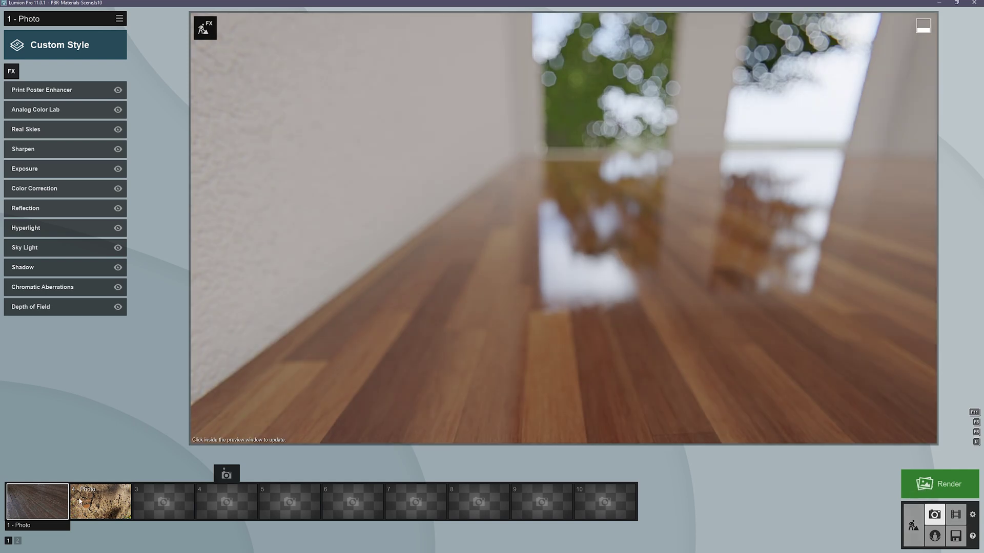
{"action": "left_click", "coordinate": [50, 501]}
{"action": "left_click", "coordinate": [442, 332]}
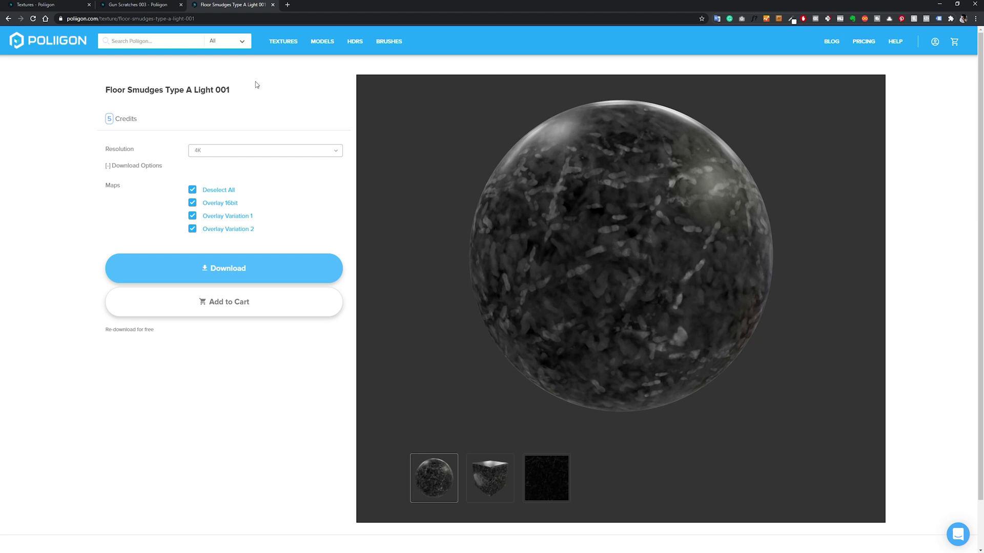
Load cc0textures.com in a new browser tab and browse the full texture collection.
{"action": "left_click", "coordinate": [287, 4]}
{"action": "type", "text": "cc0textures.com"}
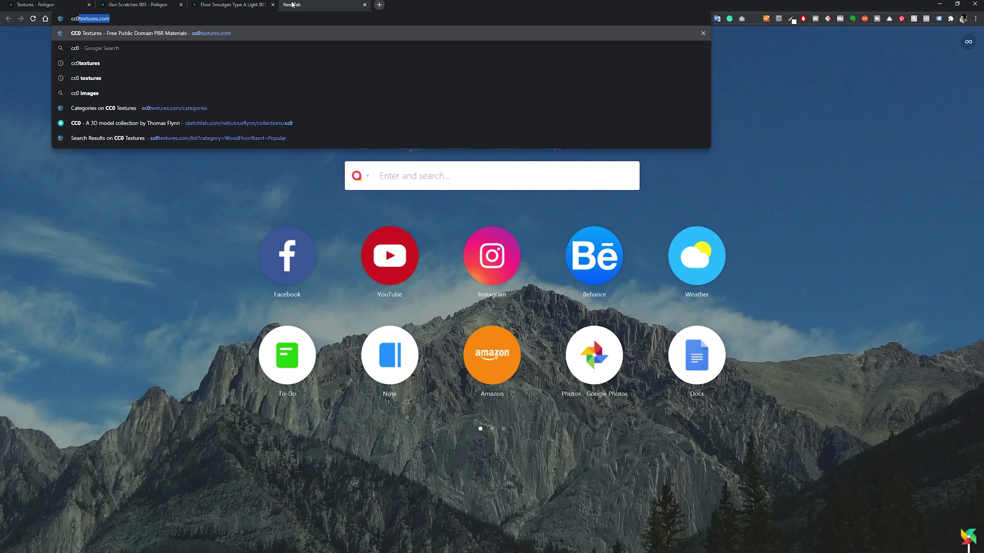
{"action": "key", "text": "Return"}
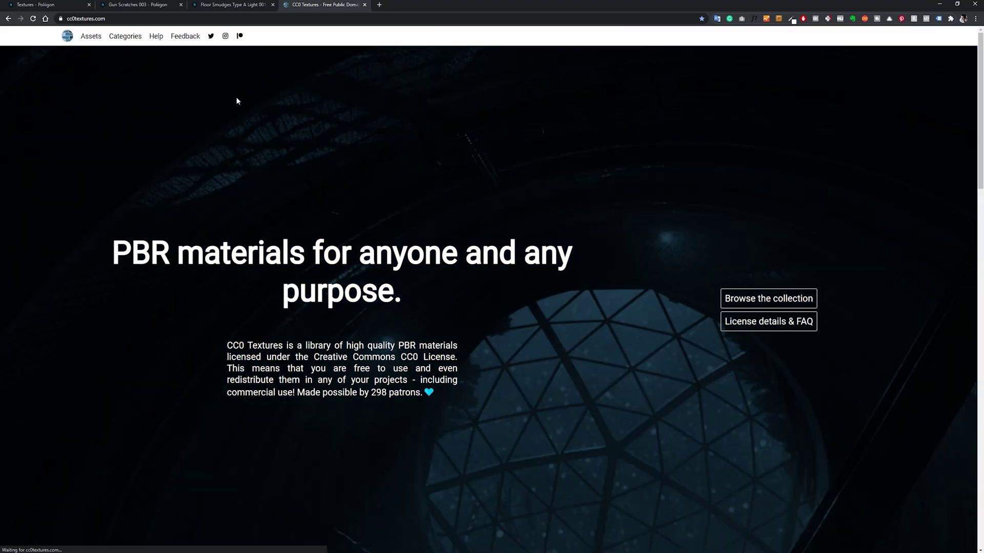
{"action": "left_click", "coordinate": [744, 293]}
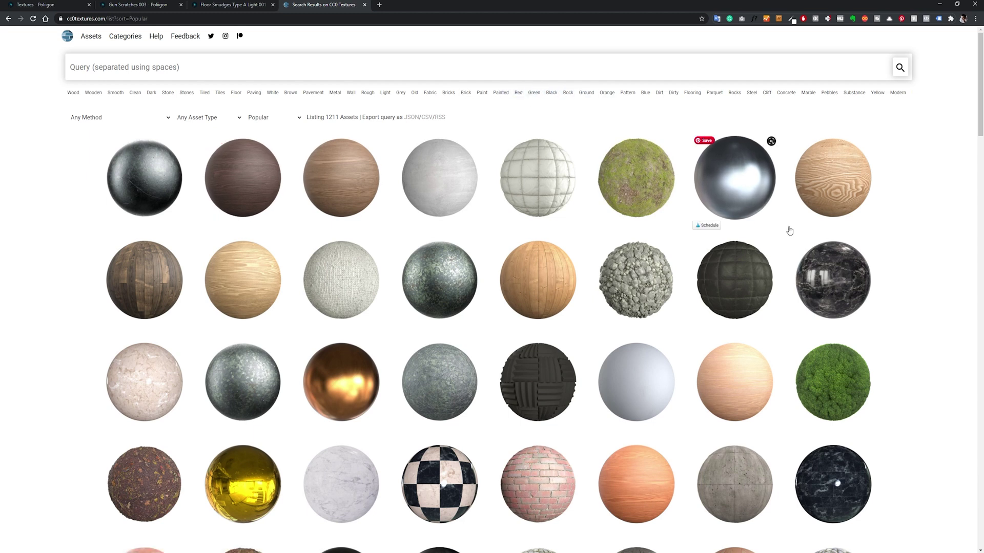
Go to the Surface Imperfections category and pick the coffee-ring Surface Imperfections 005 texture.
{"action": "scroll", "coordinate": [799, 235], "scroll_direction": "down", "scroll_amount": 3}
{"action": "scroll", "coordinate": [827, 251], "scroll_direction": "up", "scroll_amount": 3}
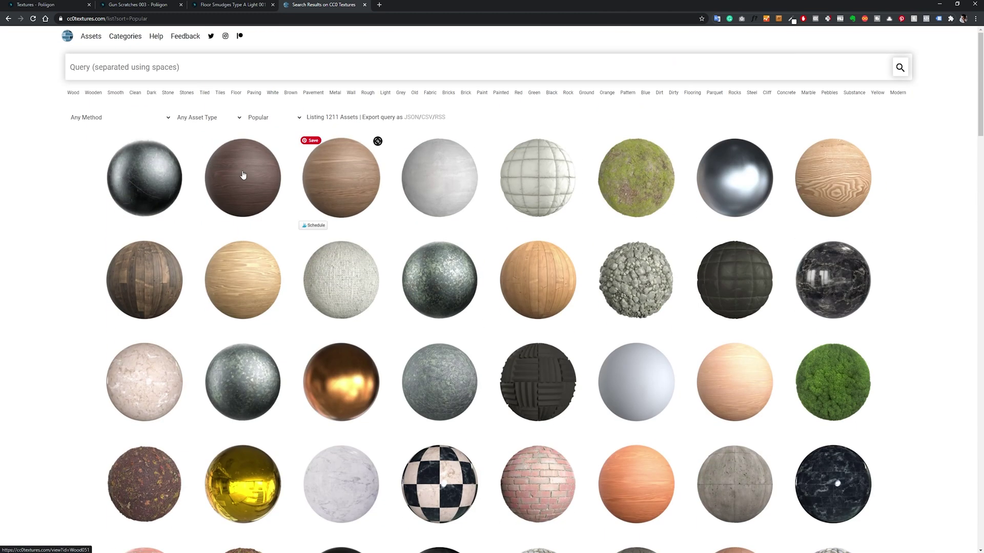
{"action": "left_click", "coordinate": [133, 44]}
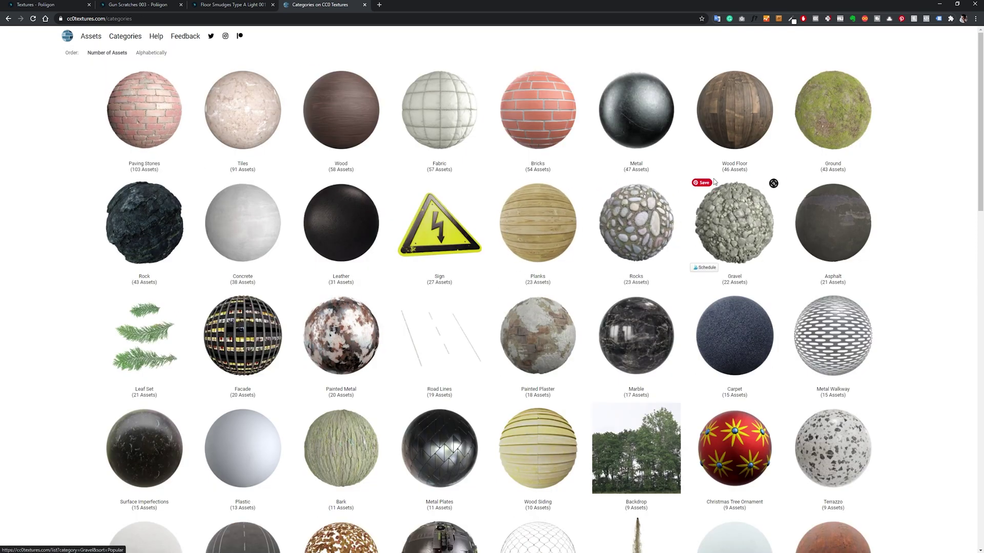
{"action": "scroll", "coordinate": [840, 226], "scroll_direction": "down", "scroll_amount": 2}
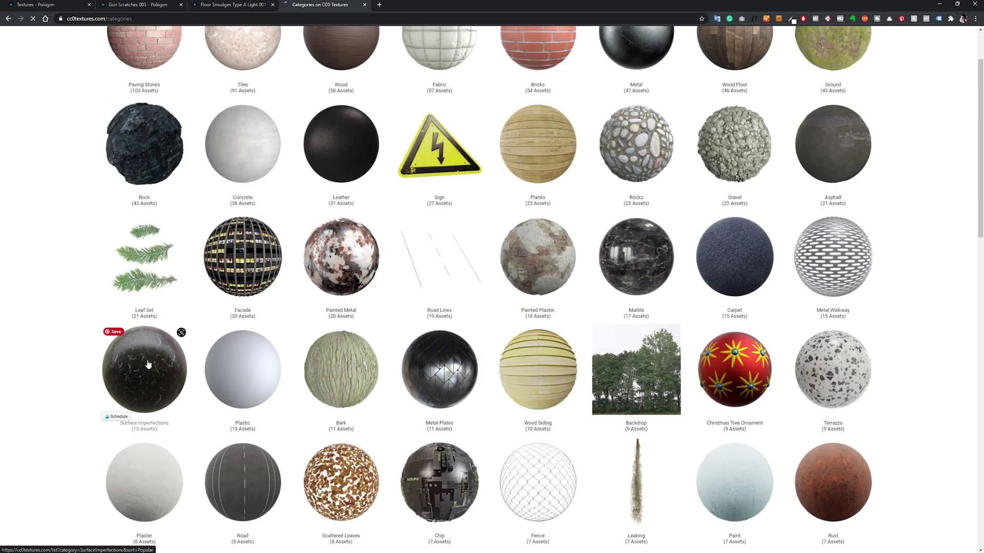
{"action": "left_click", "coordinate": [148, 365]}
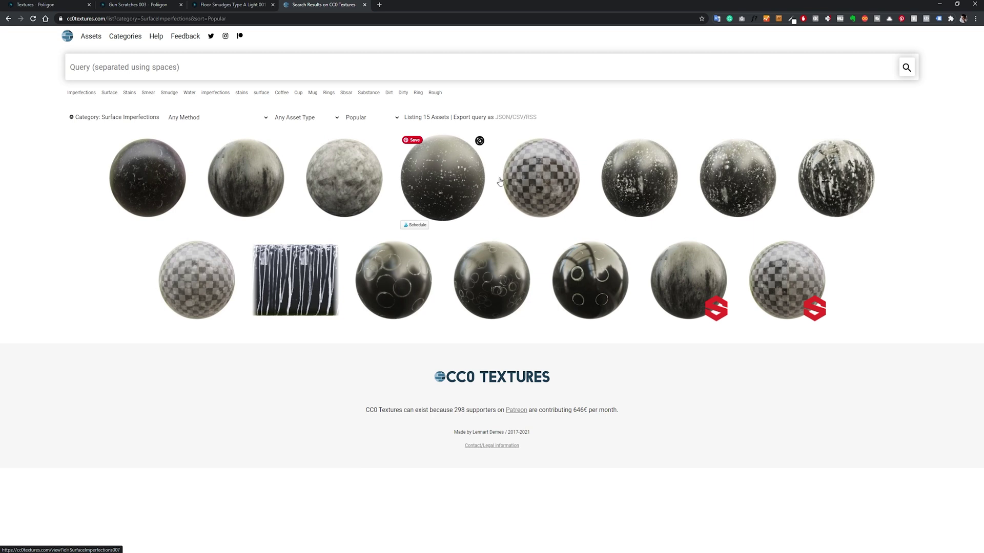
{"action": "left_click", "coordinate": [392, 280]}
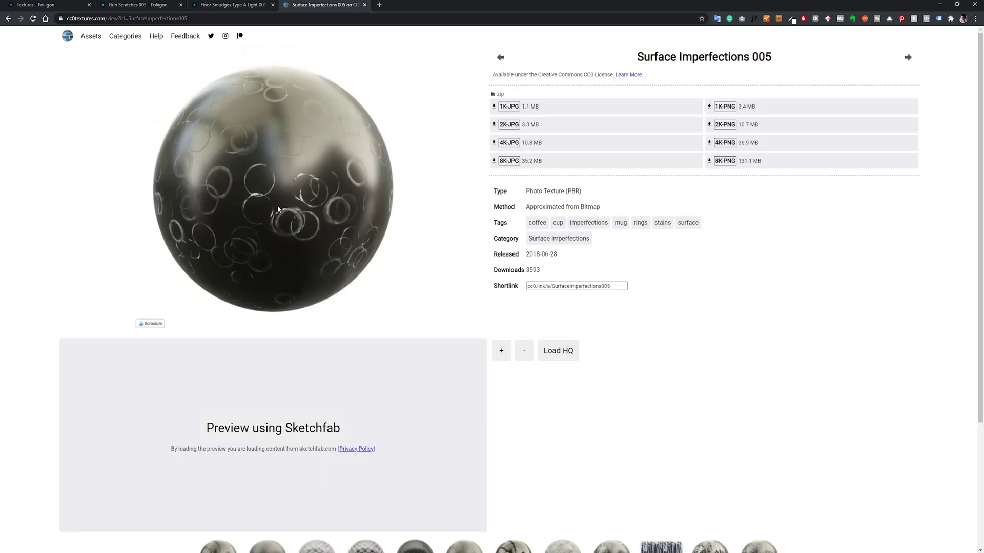